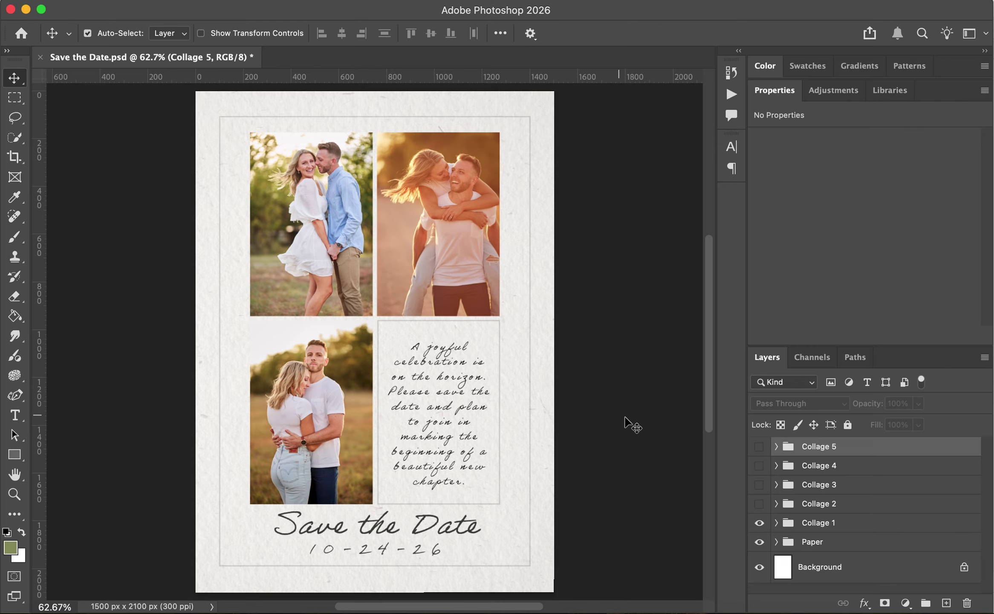
# Examine the Collage 1 to Collage 5 layouts by showing each layer group on its own over the paper texture.
pyautogui.click(759, 523)
pyautogui.click(759, 504)
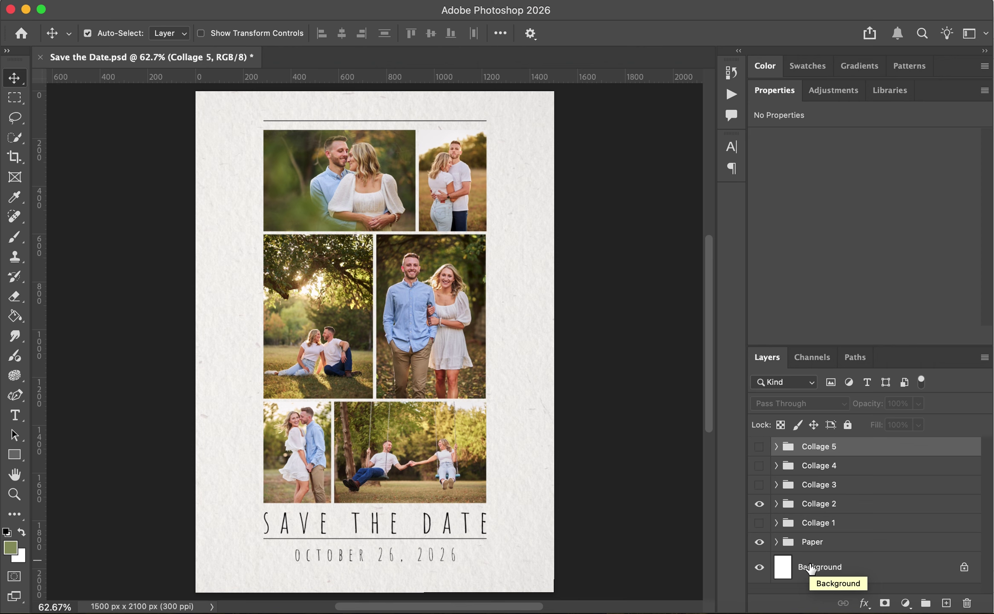
pyautogui.click(759, 503)
pyautogui.click(760, 485)
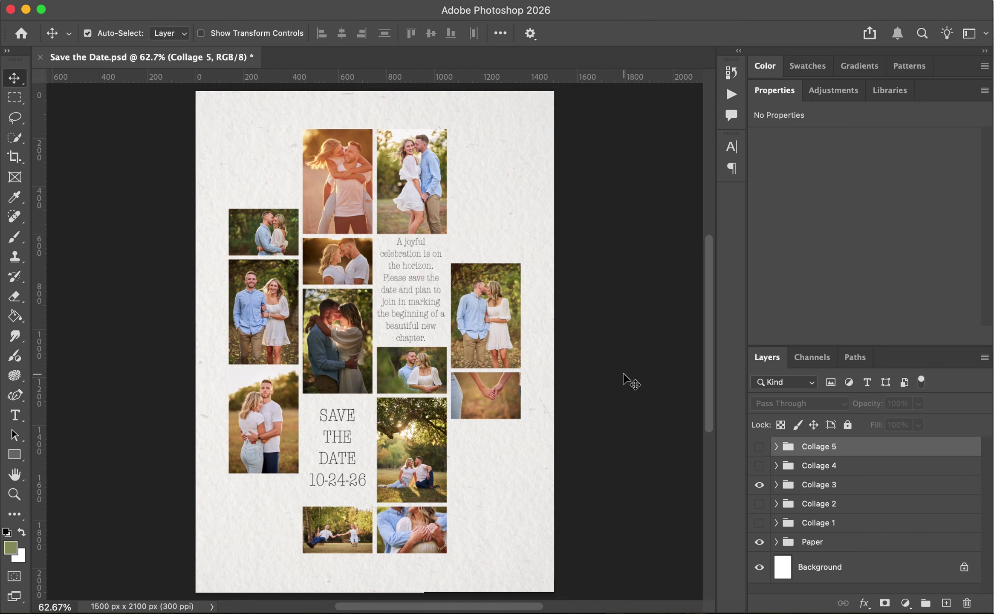
pyautogui.click(759, 485)
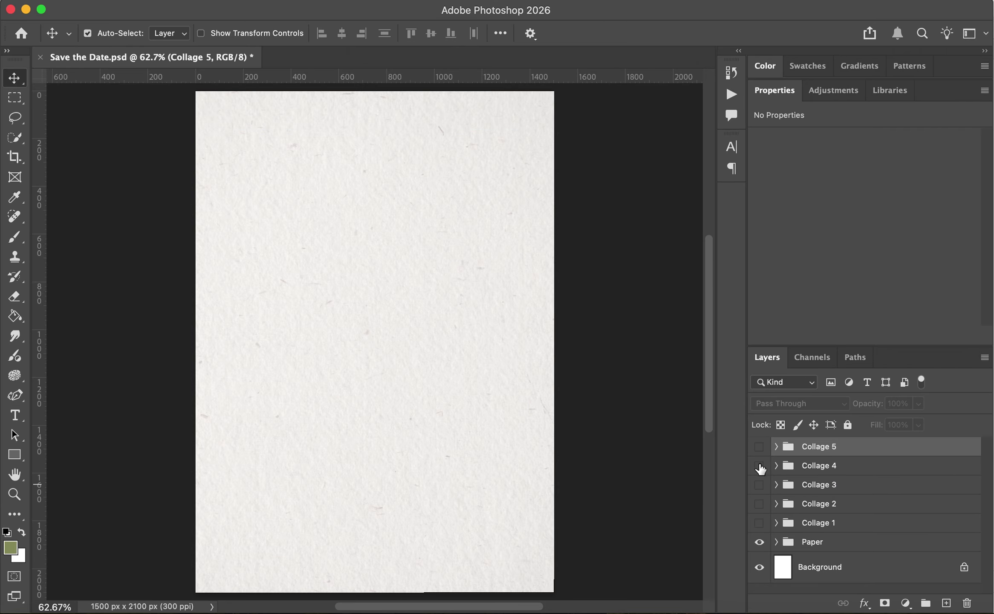
pyautogui.click(760, 465)
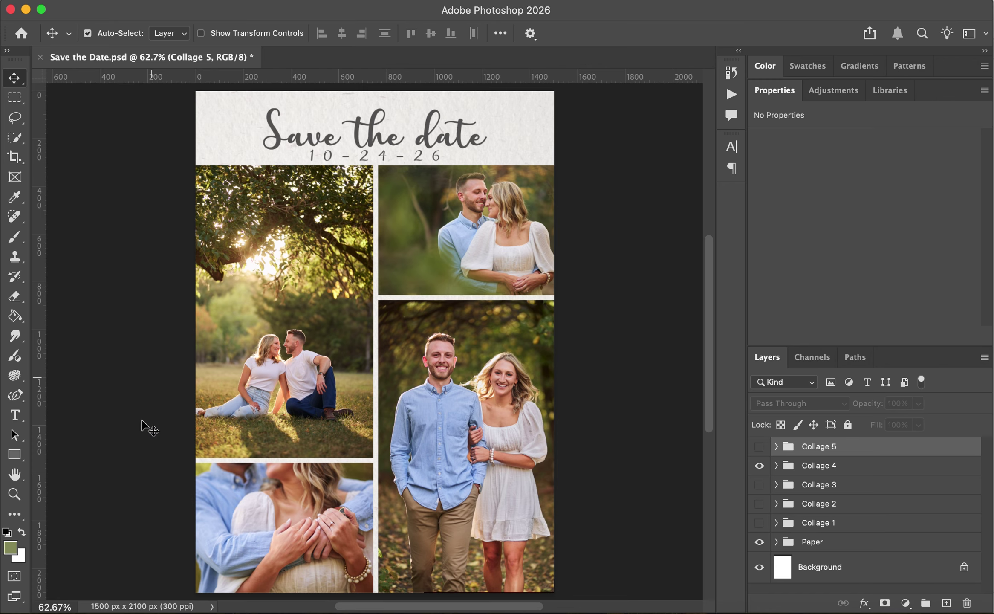
pyautogui.click(759, 466)
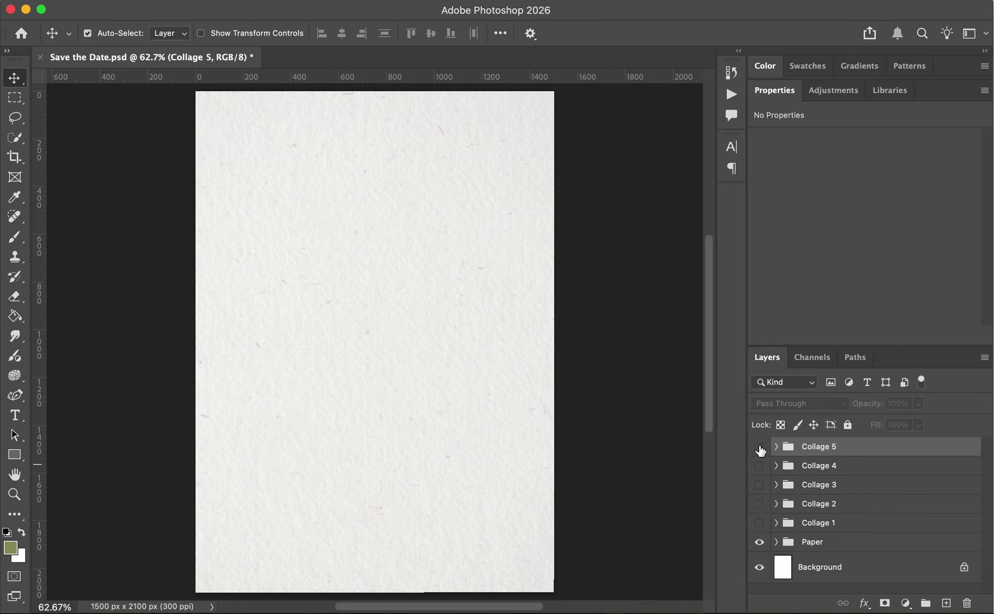
pyautogui.click(759, 446)
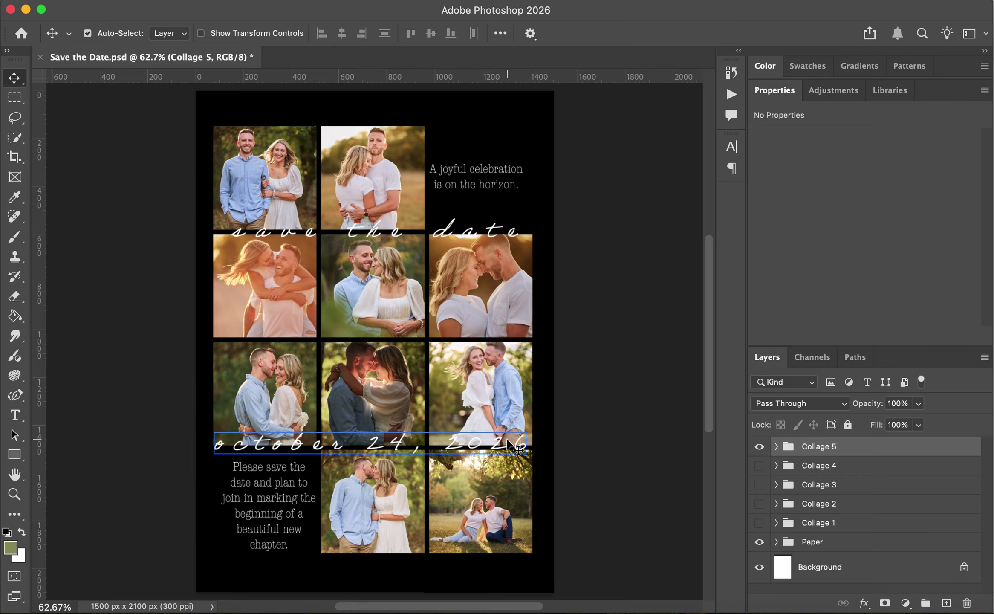
# Switch to Finder and open the Scripts folder inside the Presets folder of Adobe Photoshop 2026.
pyautogui.press('super+Tab')
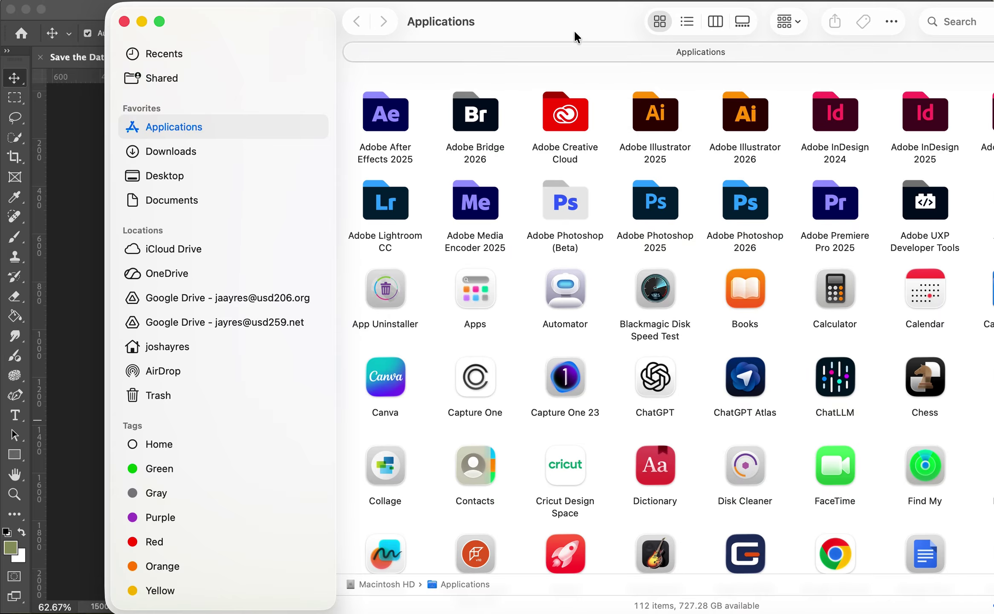
pyautogui.doubleClick(744, 201)
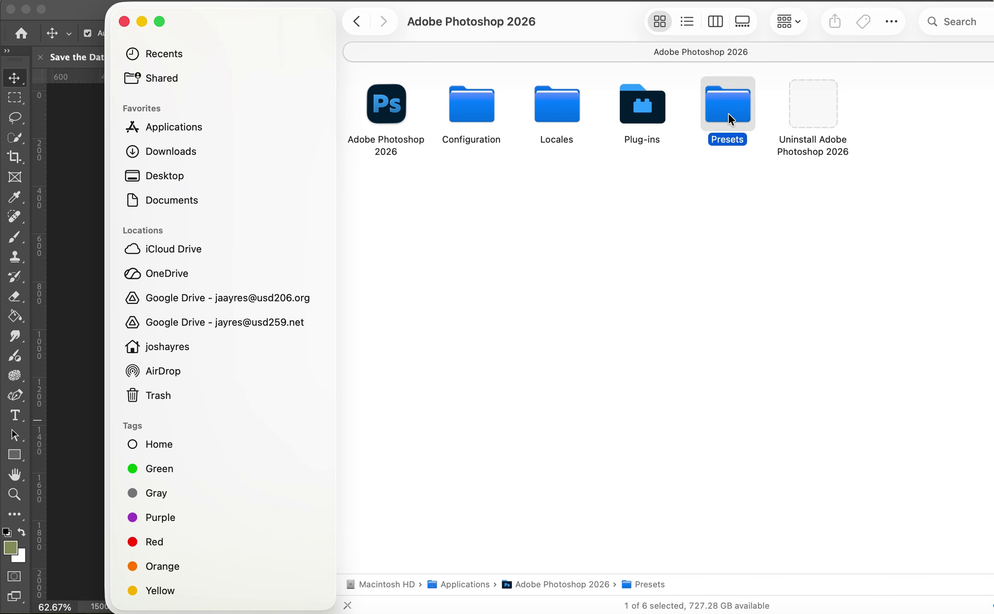
pyautogui.doubleClick(730, 121)
pyautogui.doubleClick(724, 363)
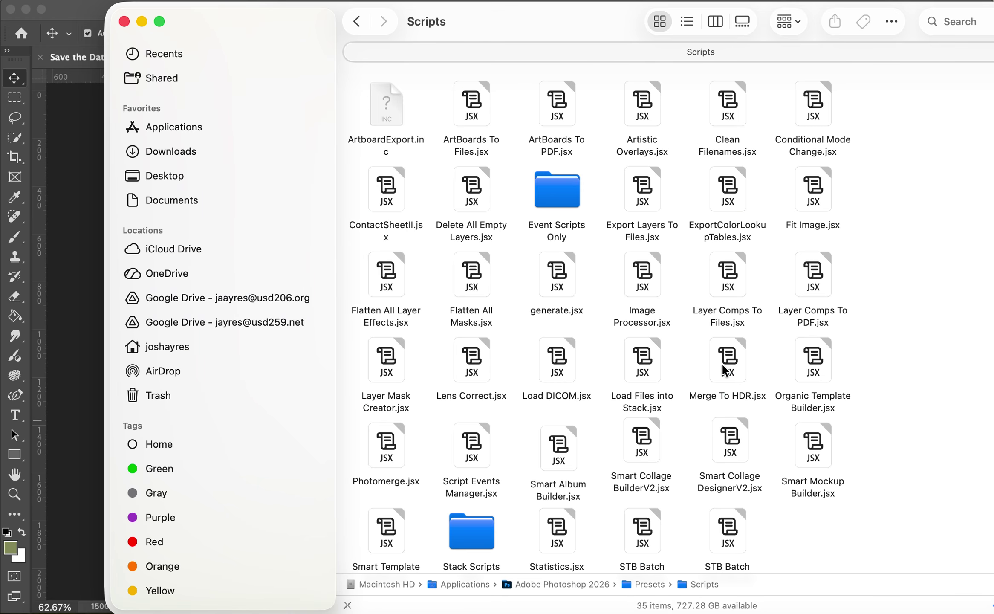
pyautogui.scroll(-1, 722, 363)
# Go back to Applications, retrace the path through Adobe Photoshop 2026 and Presets to Scripts, and switch back to Photoshop.
pyautogui.click(354, 25)
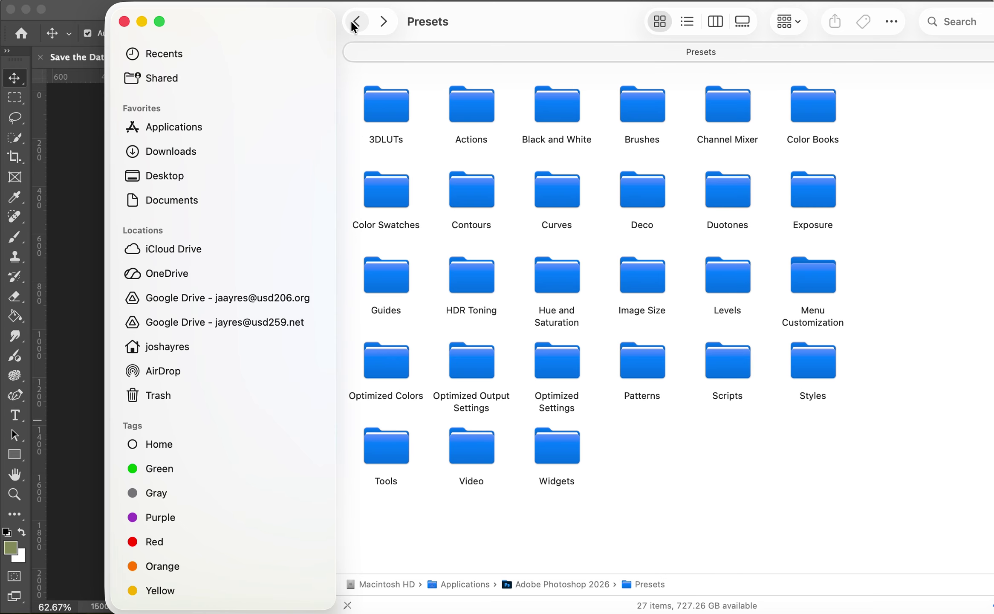
pyautogui.click(355, 25)
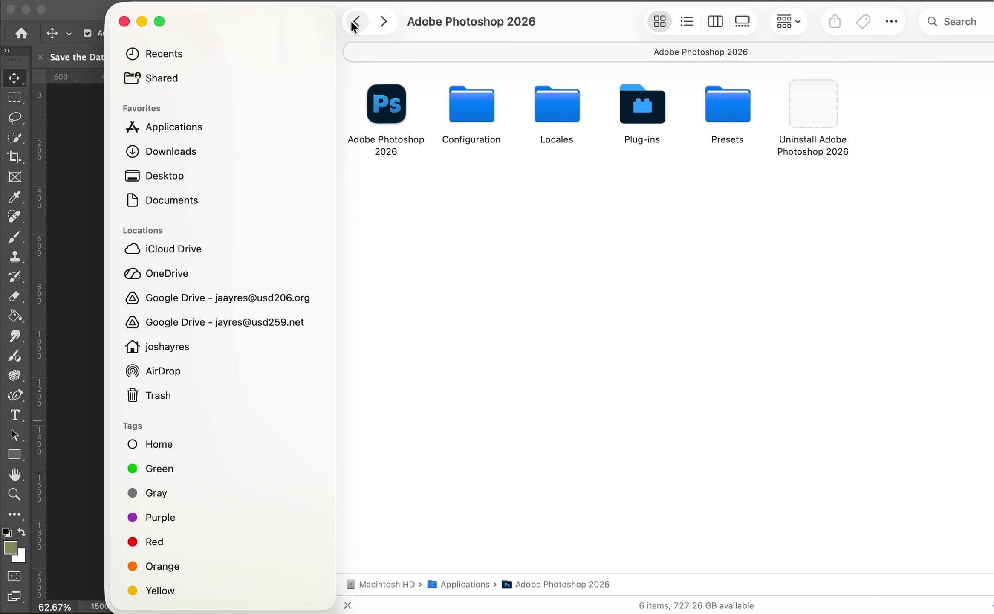
pyautogui.click(354, 25)
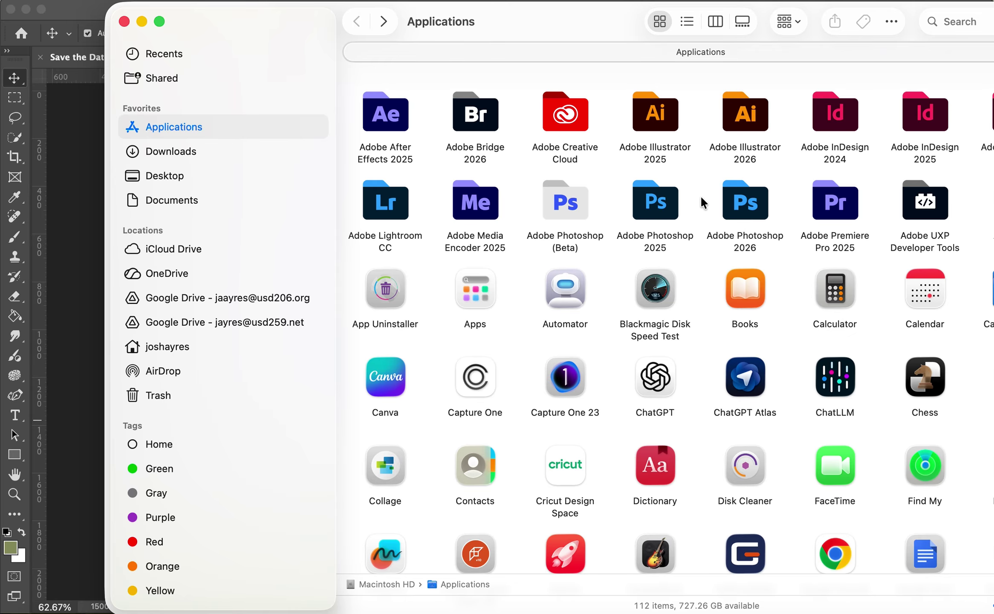
pyautogui.doubleClick(751, 204)
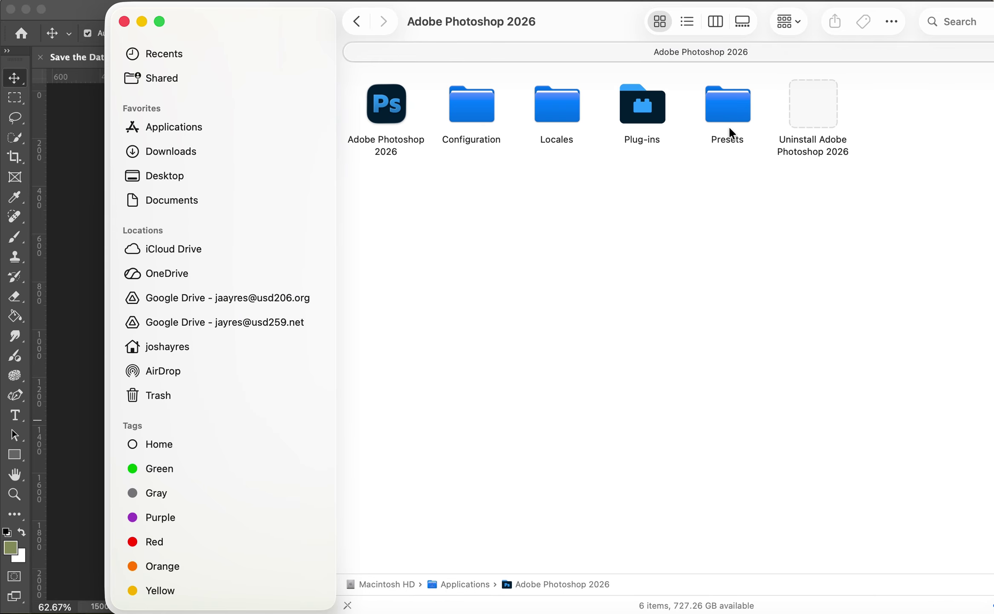
pyautogui.doubleClick(728, 107)
pyautogui.doubleClick(723, 371)
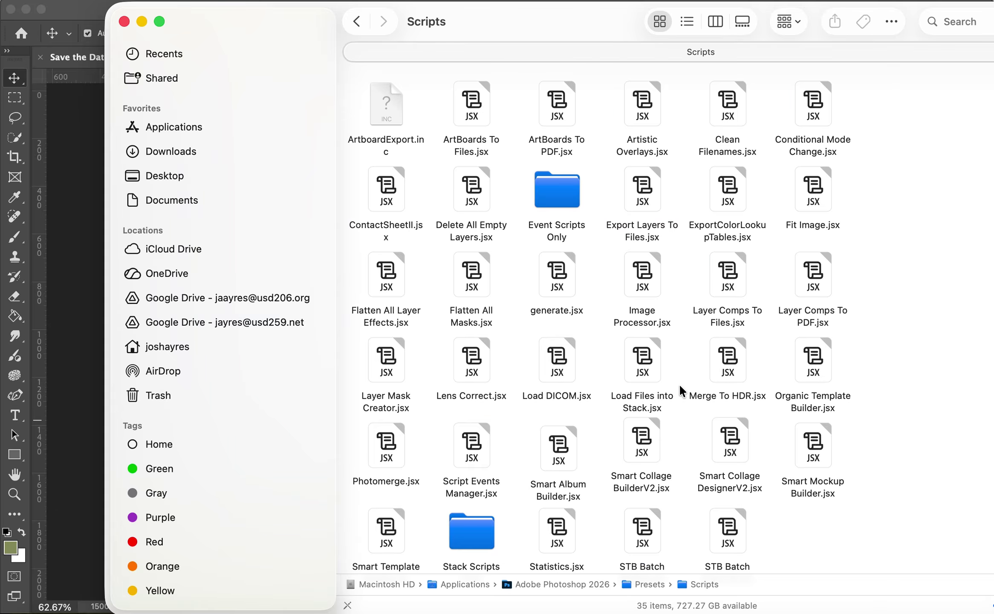
pyautogui.tripleClick(356, 24)
pyautogui.press('super+Tab')
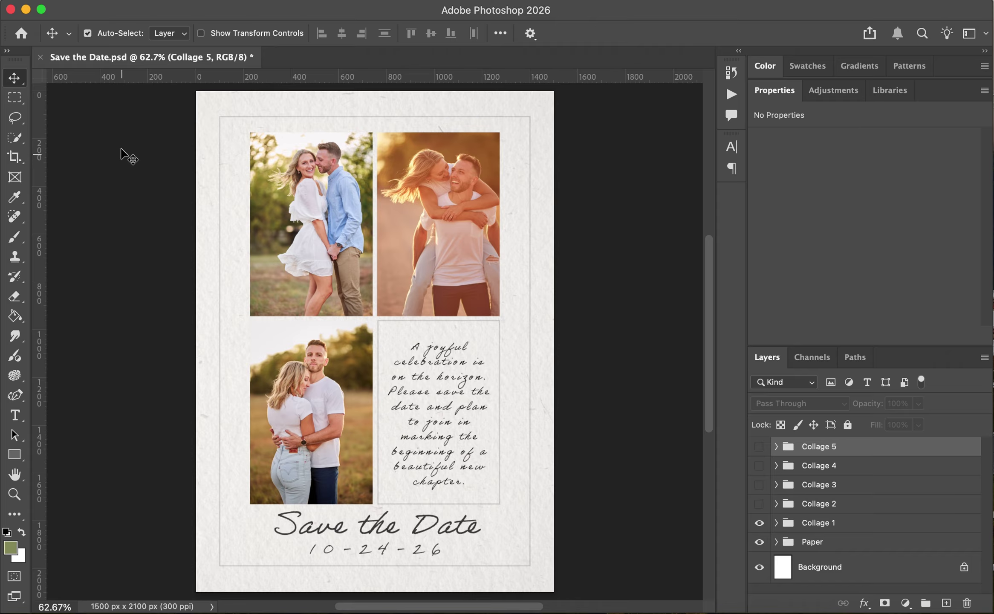
# Create a new document from the recent 18 x 26 in, 300 ppi preset with the height set to 24 inches.
pyautogui.click(142, 1)
pyautogui.click(147, 9)
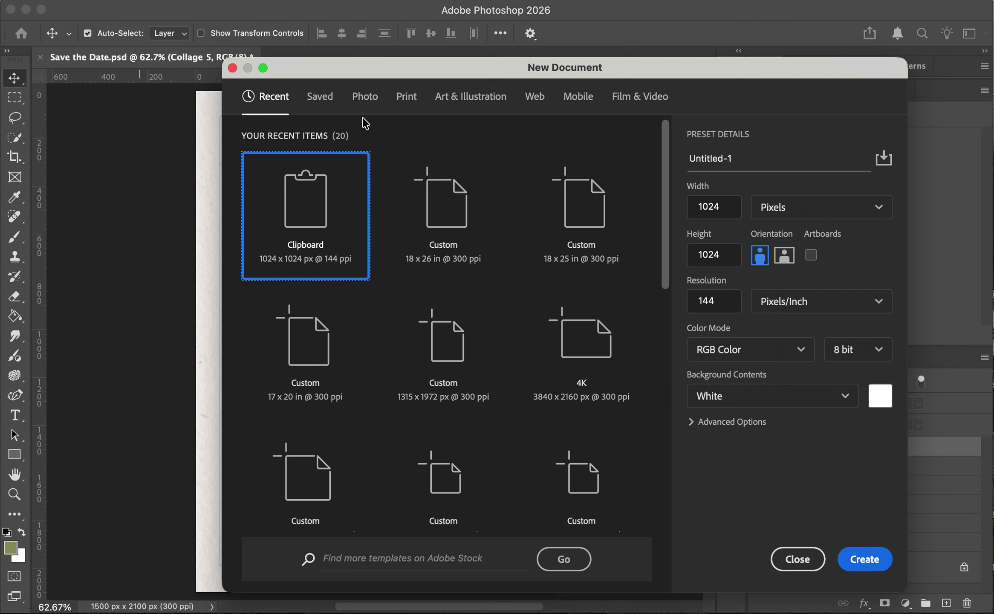
pyautogui.click(463, 231)
pyautogui.click(722, 254)
pyautogui.write('24')
pyautogui.click(856, 563)
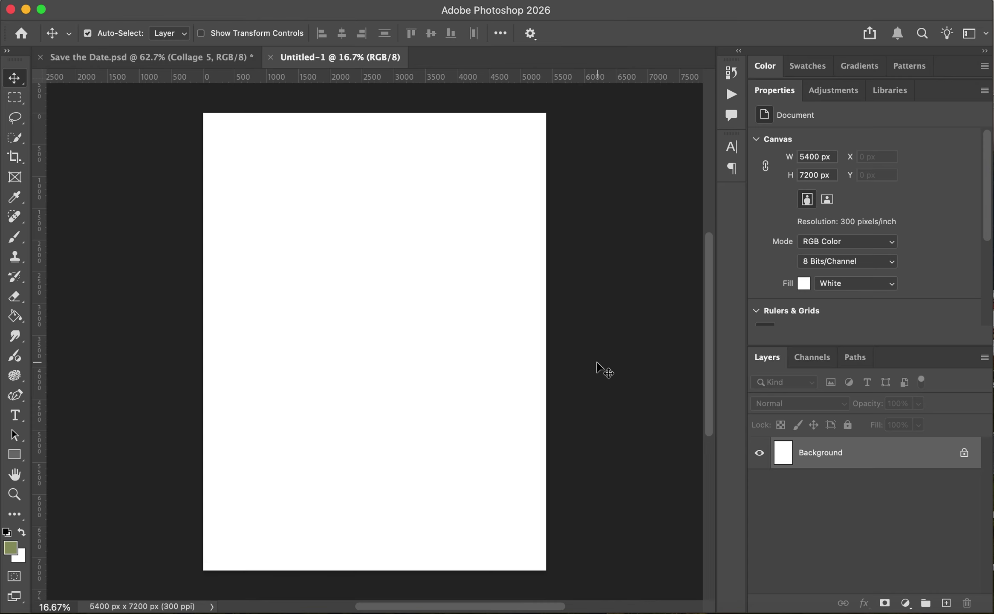
# Run the Smart Collage DesignerV2 script on the new document and move its dialog clear of the canvas.
pyautogui.scroll(1, 603, 370)
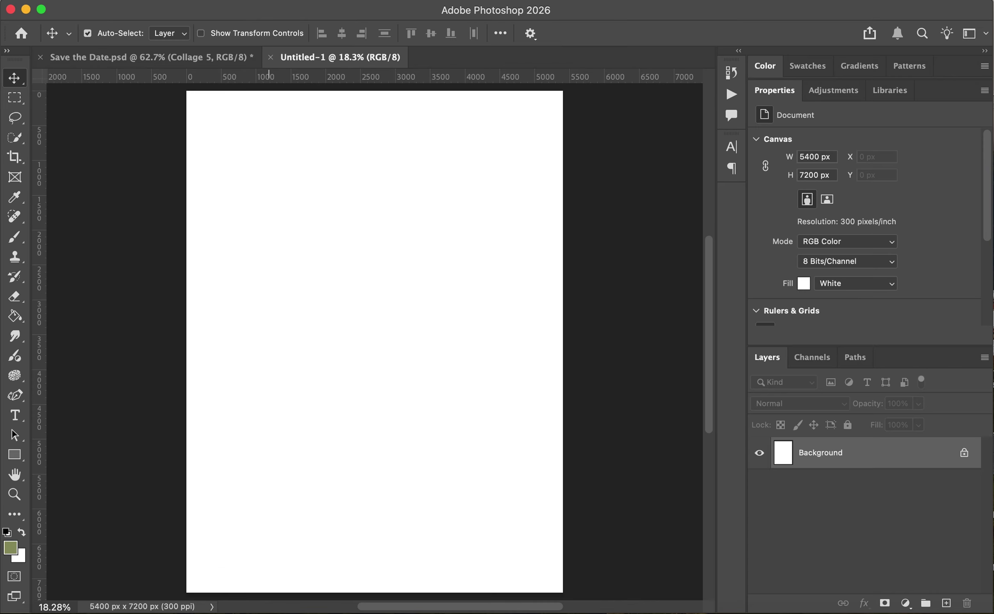
pyautogui.click(143, 0)
pyautogui.moveTo(350, 359)
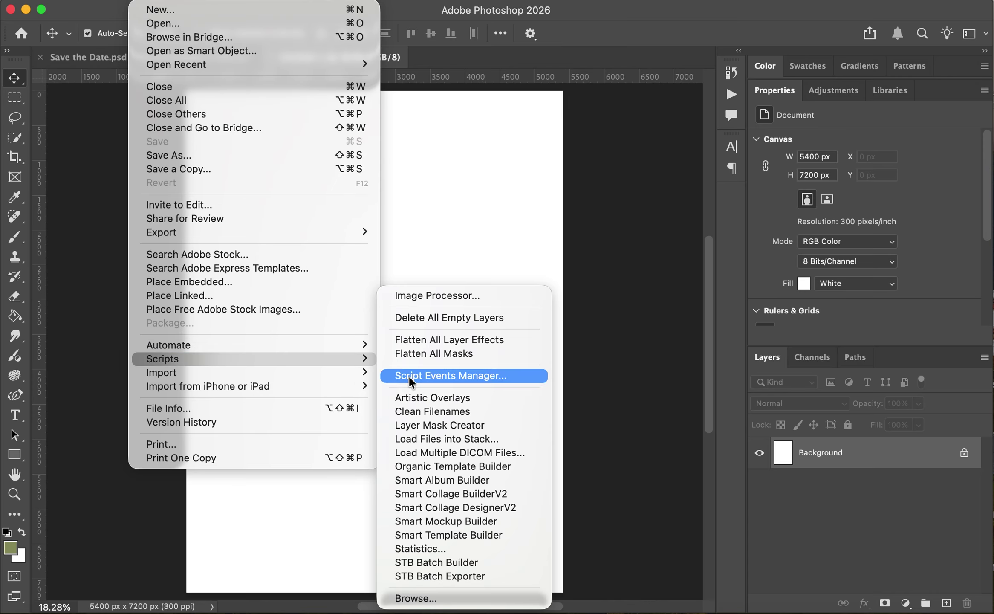
pyautogui.click(429, 504)
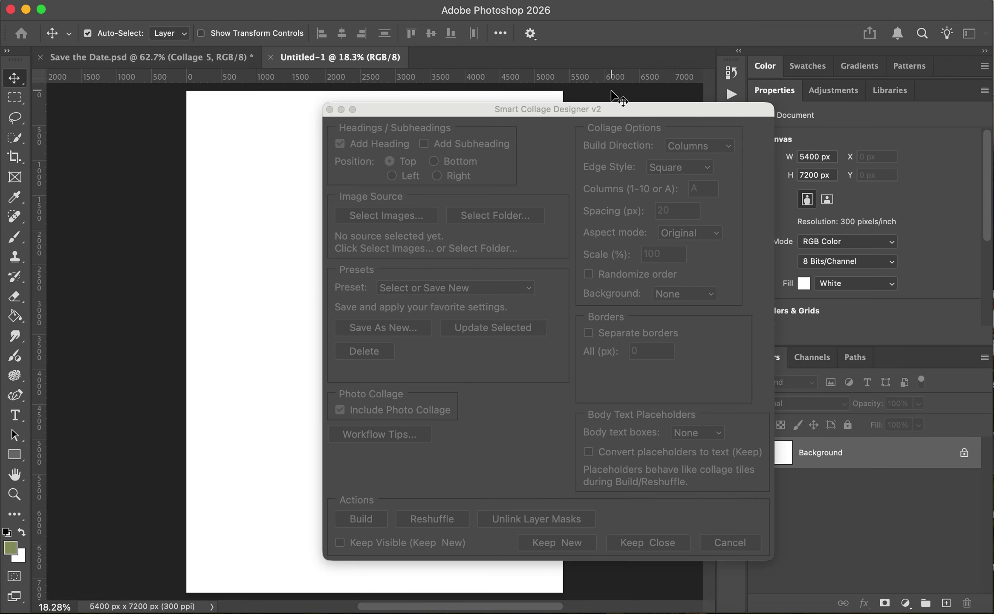
pyautogui.moveTo(615, 110); pyautogui.dragTo(846, 110)
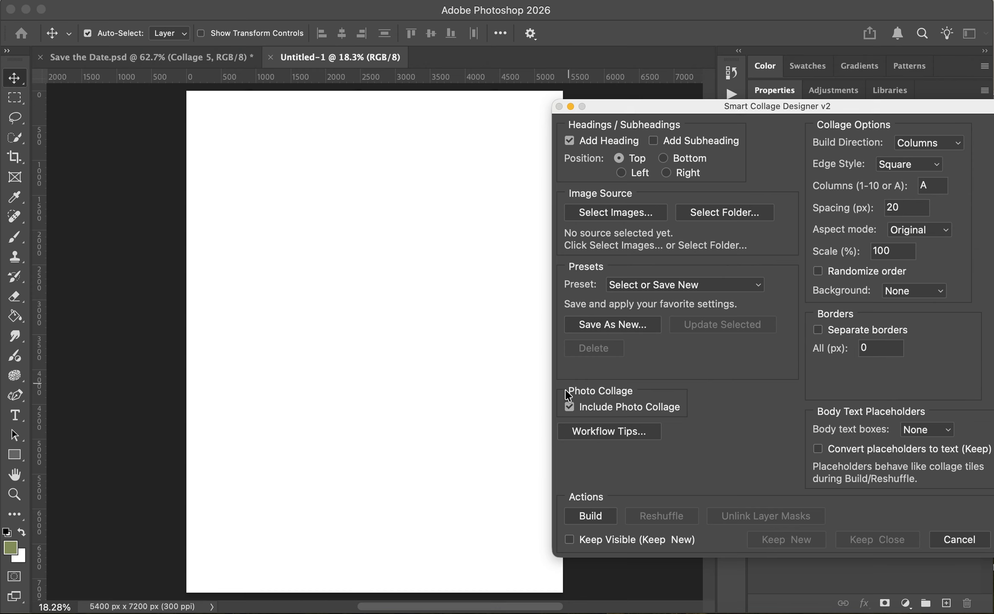
# Exclude the photo collage, add a subheading, and build the heading and subheading along the canvas top.
pyautogui.click(569, 407)
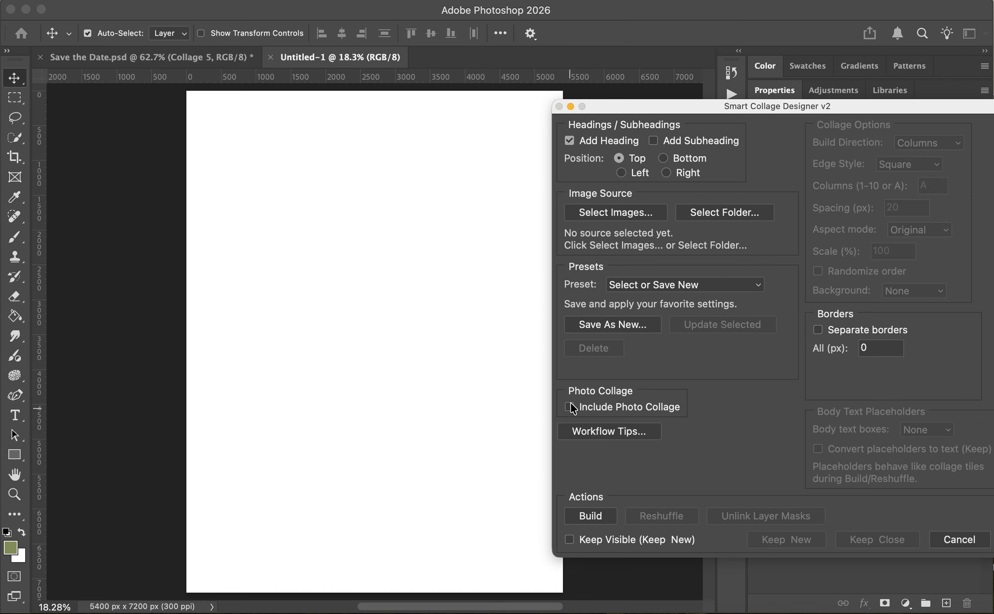
pyautogui.click(655, 143)
pyautogui.click(591, 522)
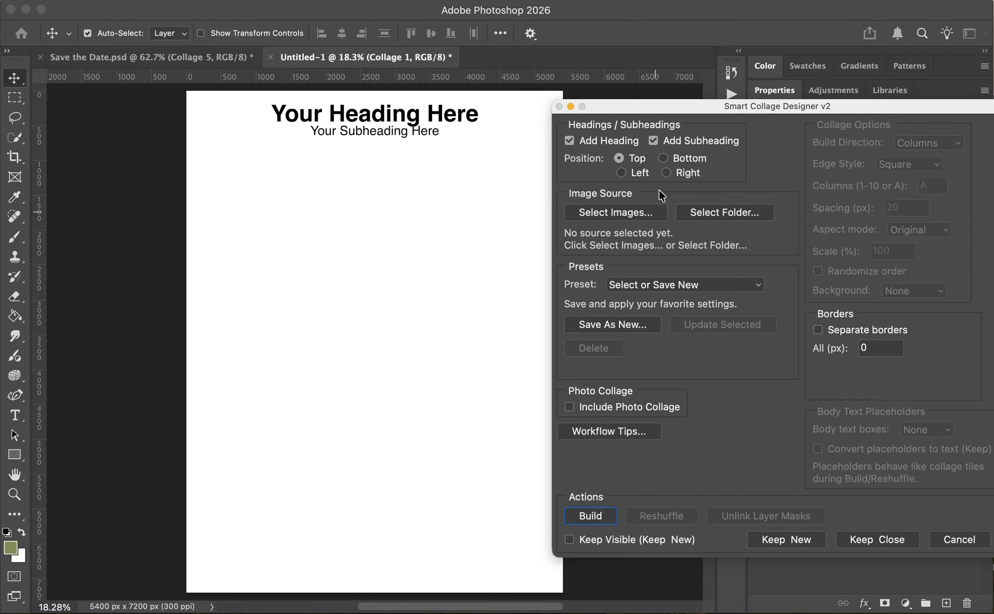
# Try the Bottom, Left and Right heading positions with a build for each, and rebuild the heading at the Top.
pyautogui.click(664, 158)
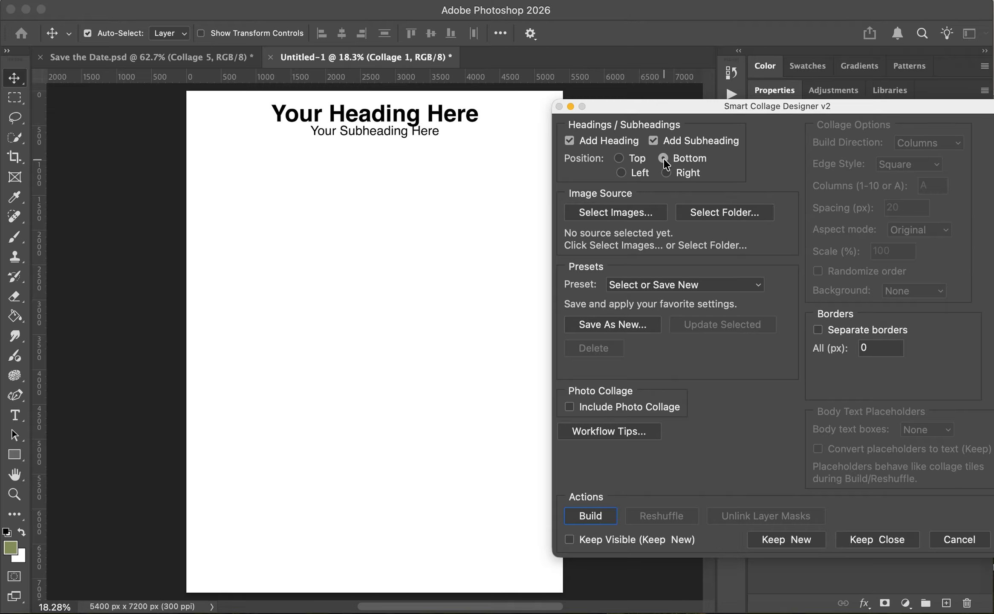
pyautogui.click(591, 516)
pyautogui.click(621, 173)
pyautogui.click(591, 516)
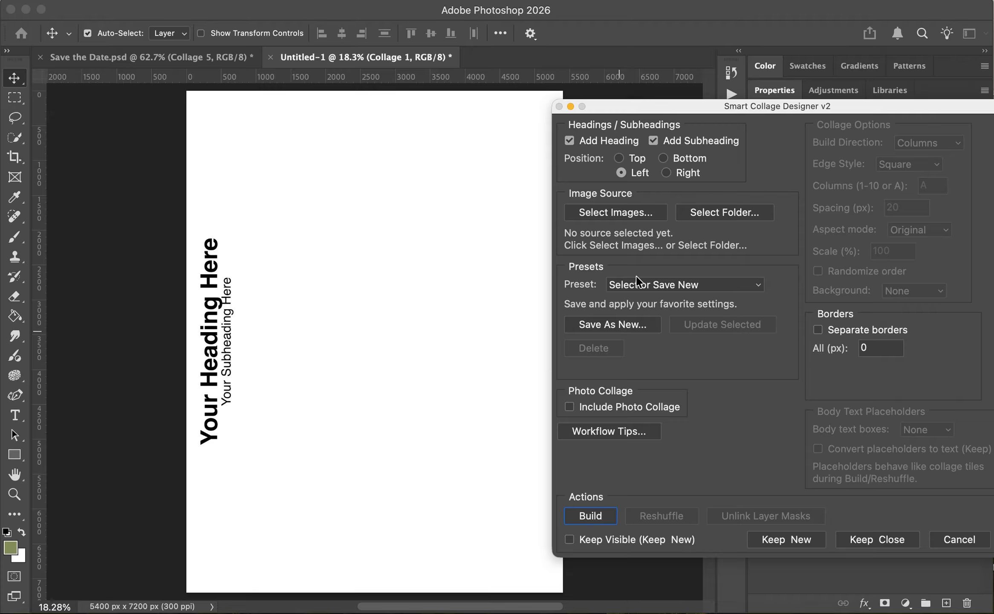
pyautogui.click(667, 172)
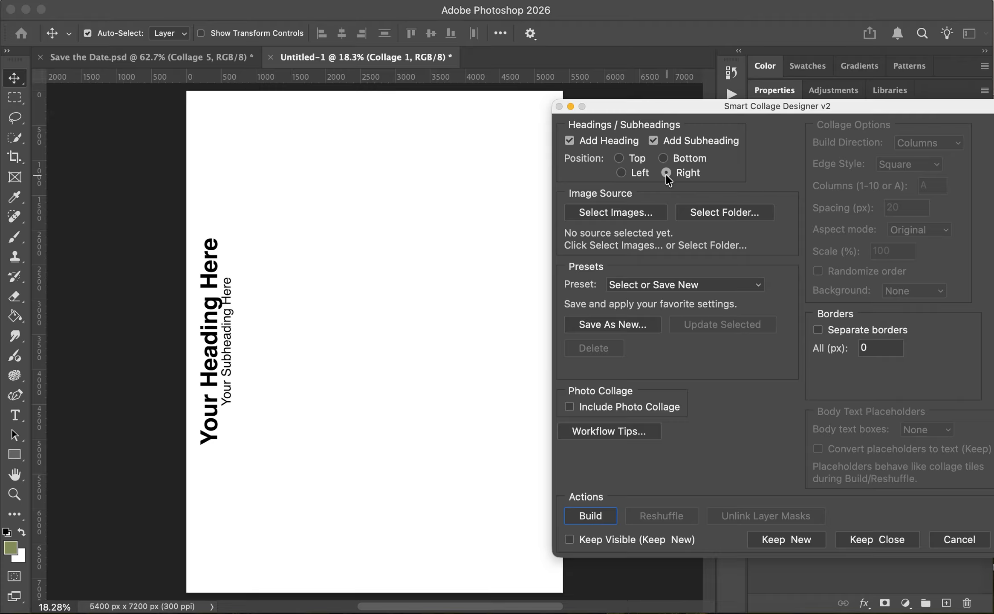
pyautogui.click(596, 516)
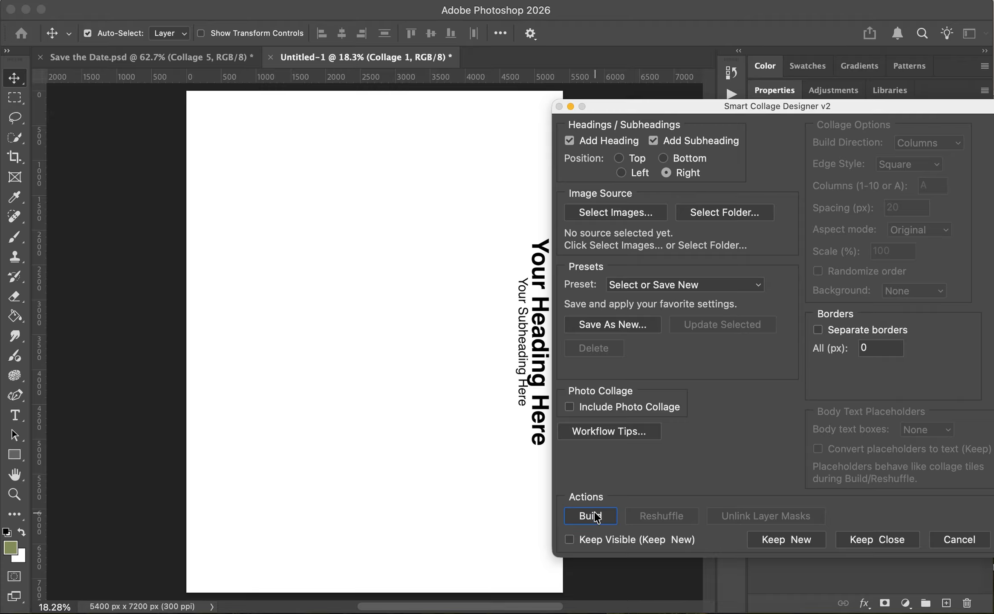
pyautogui.click(618, 158)
pyautogui.click(596, 516)
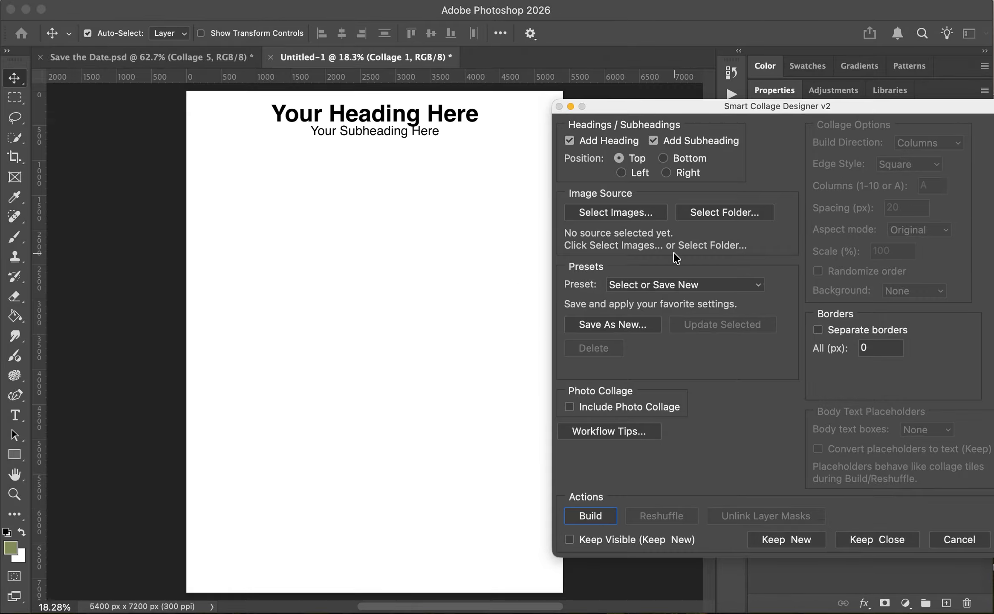
# Select six images from the Example Photos folder as the collage's image source.
pyautogui.click(640, 217)
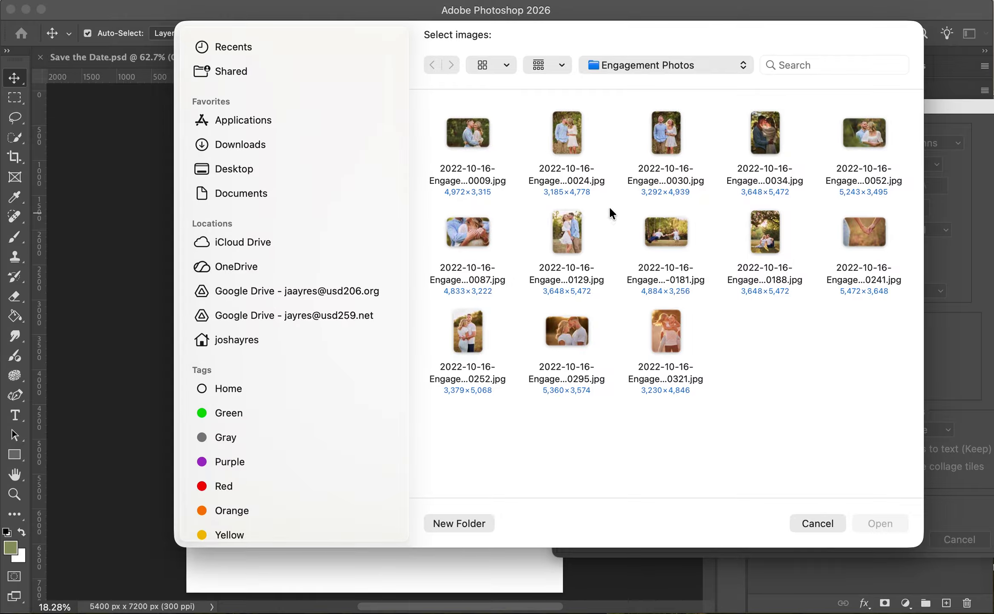
pyautogui.moveTo(416, 106); pyautogui.dragTo(899, 279)
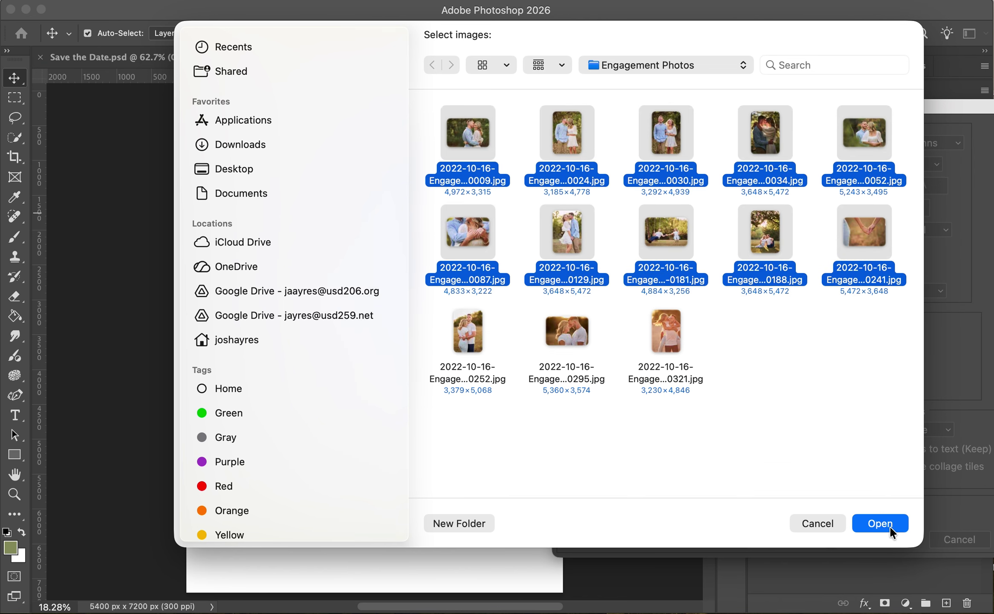
pyautogui.moveTo(772, 414); pyautogui.dragTo(500, 386)
pyautogui.press('Return')
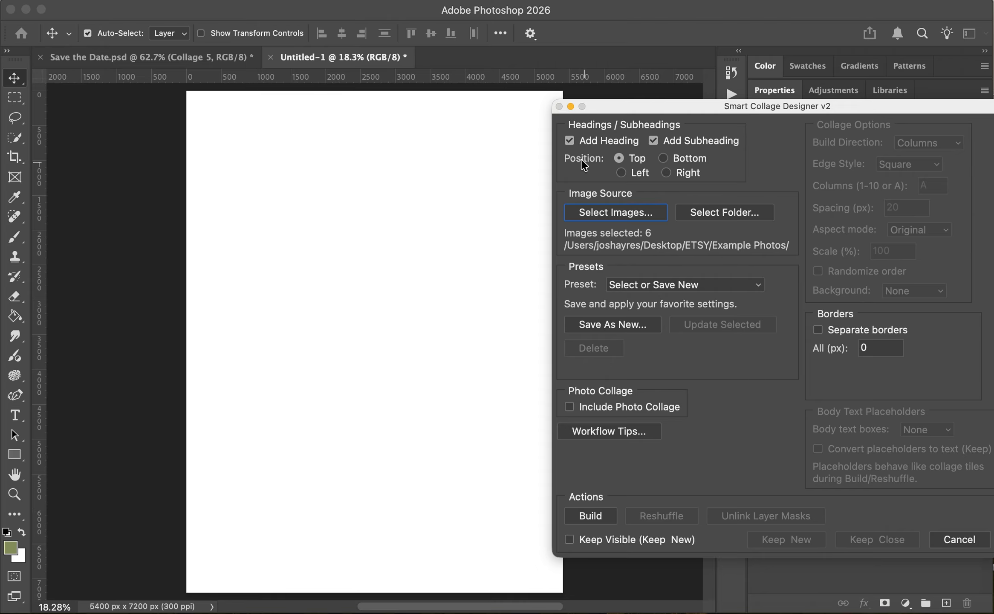
# Turn off the subheading, keep the heading on, and include the photo collage.
pyautogui.click(569, 140)
pyautogui.click(653, 141)
pyautogui.click(570, 141)
pyautogui.click(569, 406)
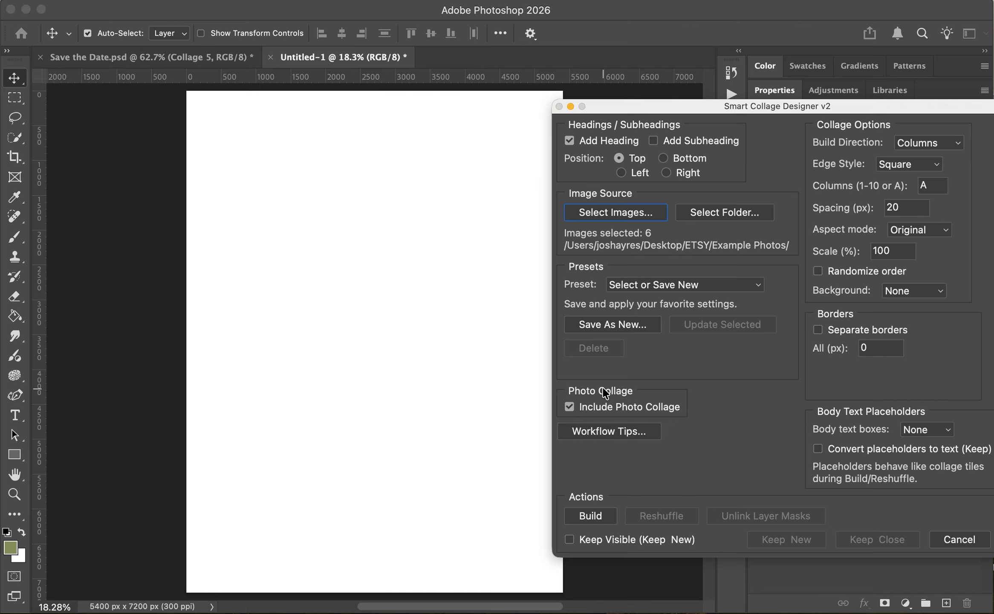
pyautogui.click(675, 285)
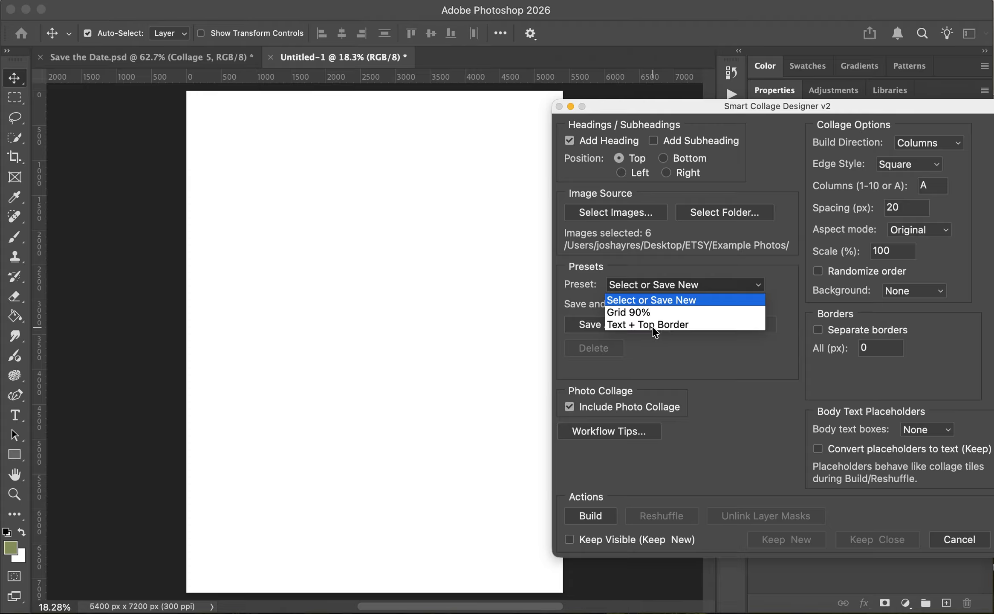
pyautogui.click(659, 360)
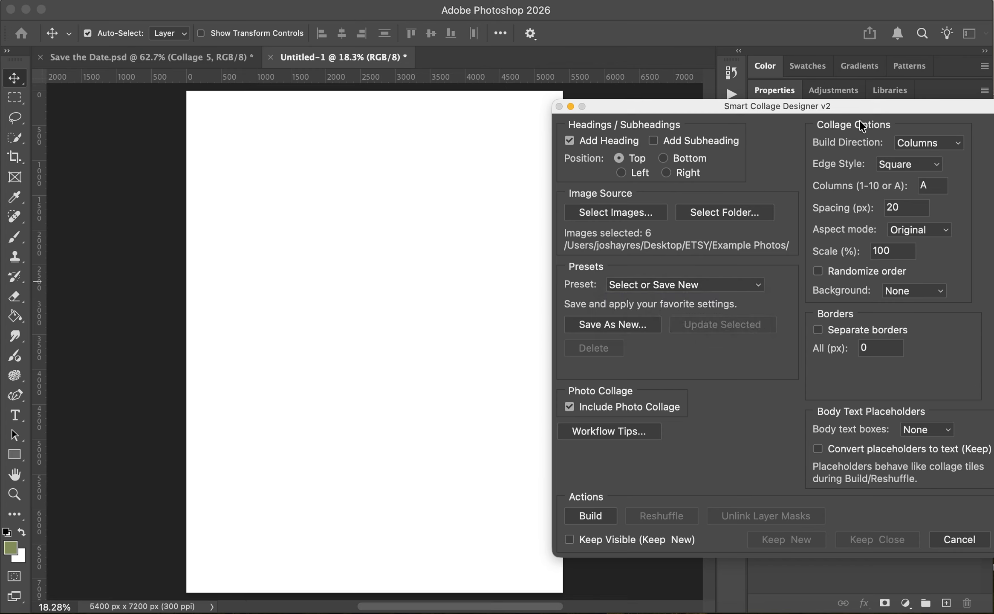
pyautogui.click(912, 145)
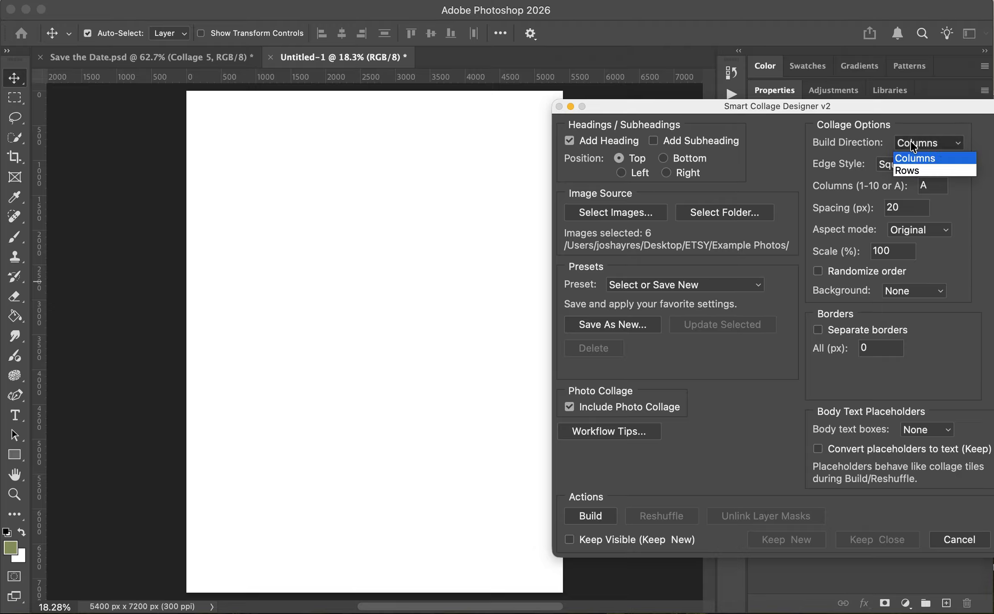
pyautogui.click(910, 172)
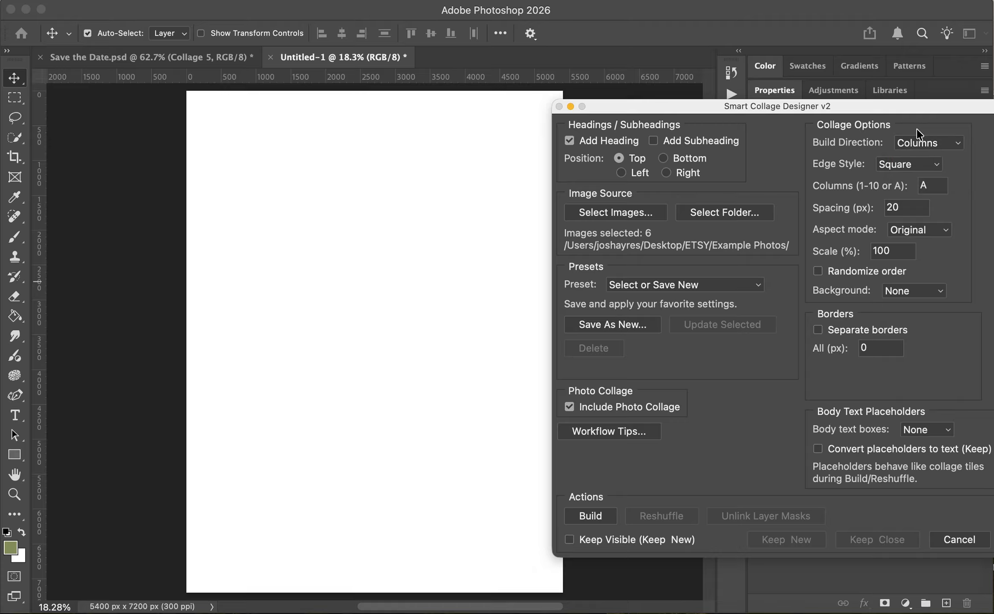
pyautogui.click(911, 172)
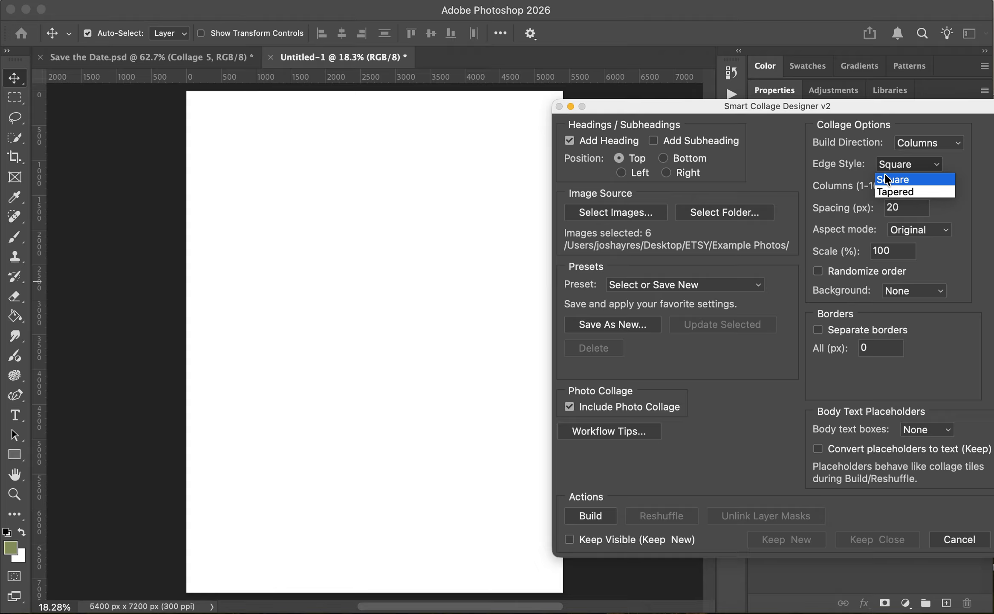
pyautogui.click(869, 161)
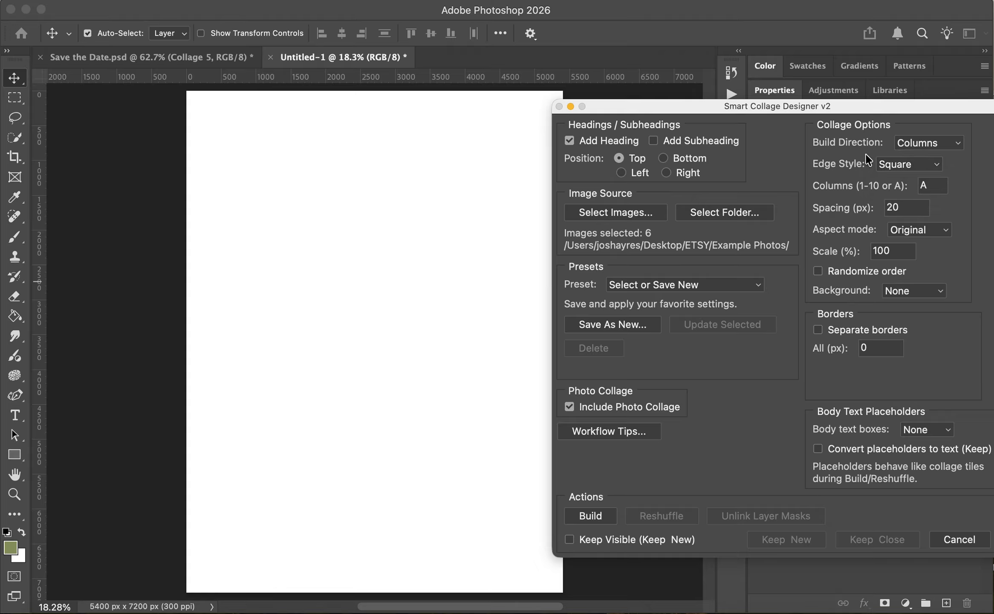
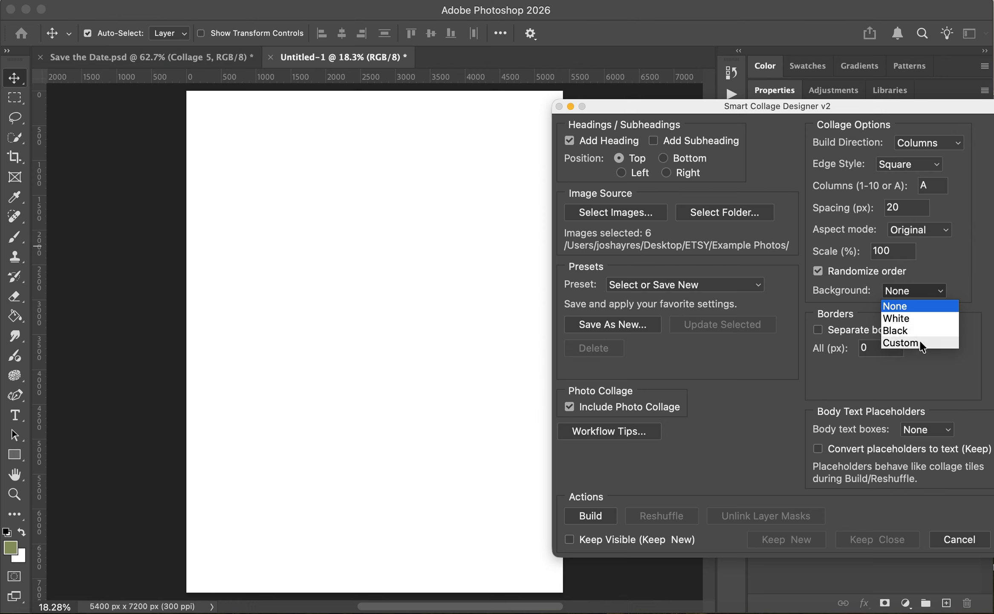
# Build the photo collage in randomized order with separate borders enabled and the top border at 500 px.
pyautogui.click(967, 295)
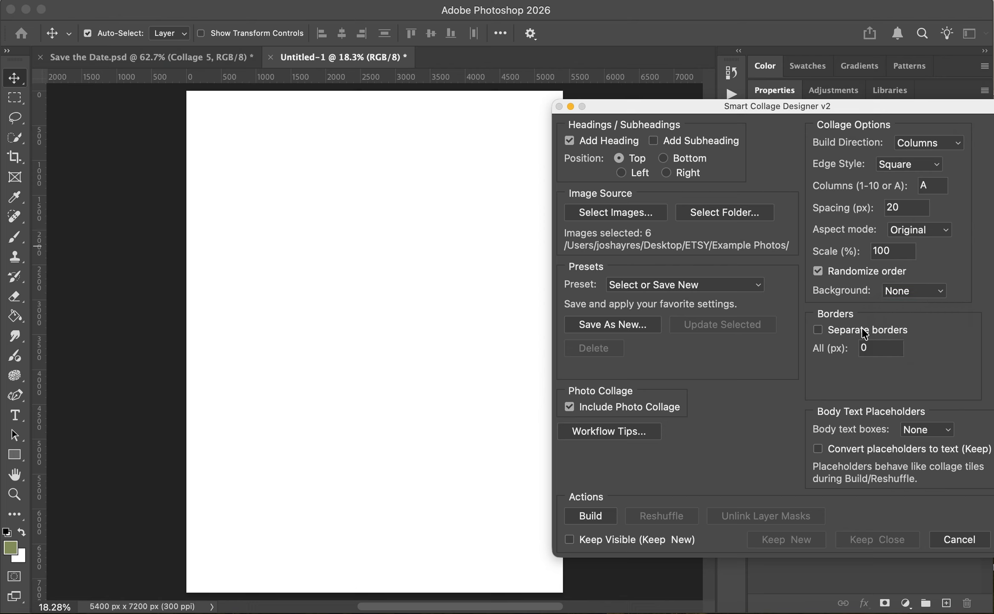
pyautogui.click(817, 330)
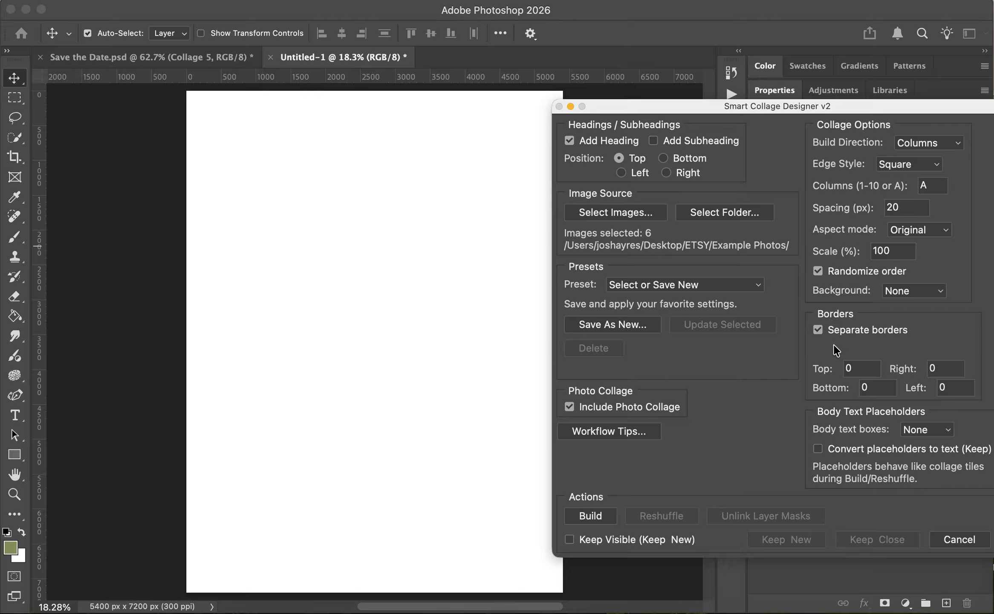
pyautogui.write('500')
pyautogui.click(904, 430)
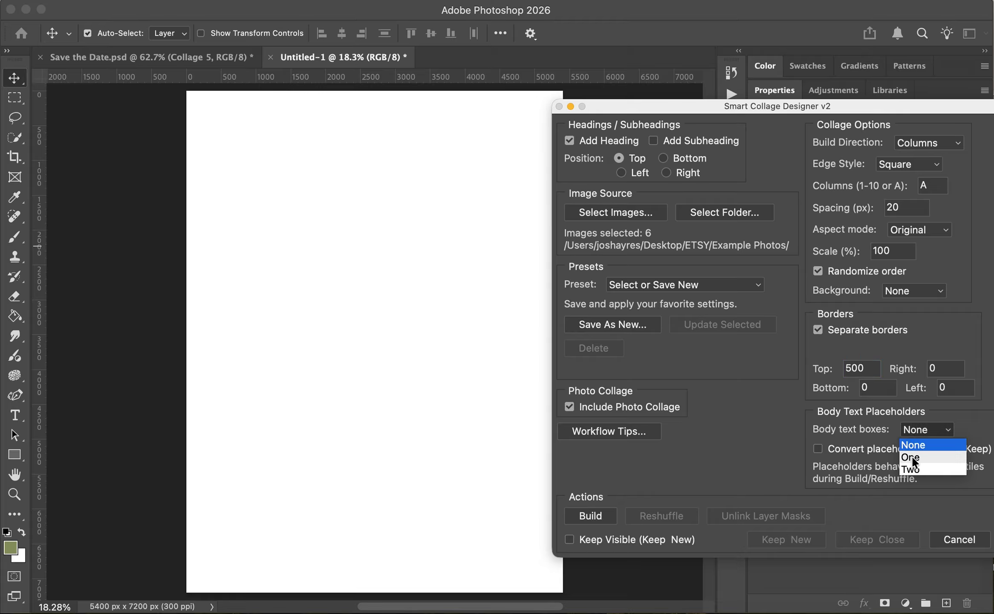
pyautogui.click(918, 430)
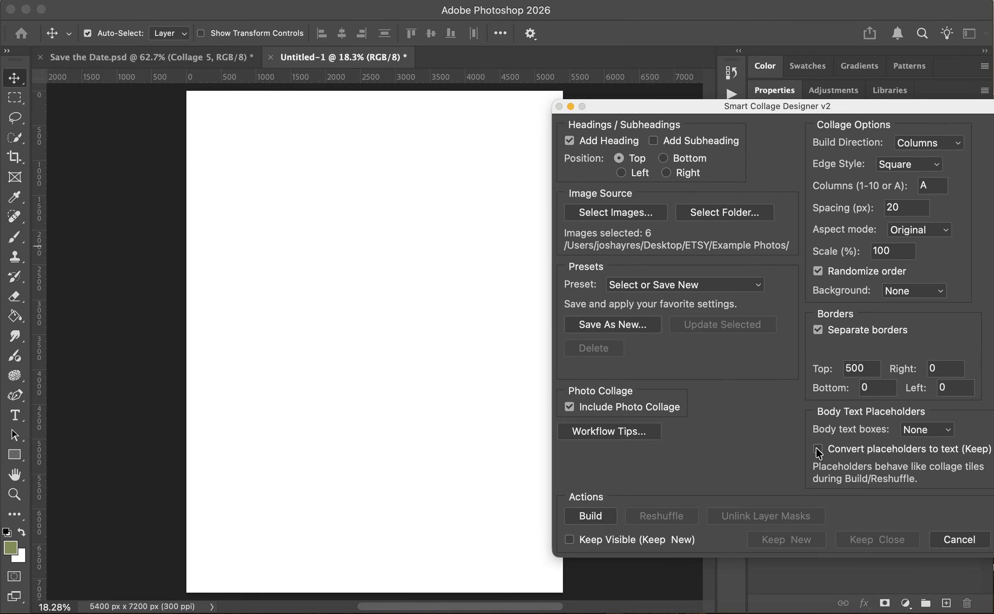
pyautogui.click(592, 516)
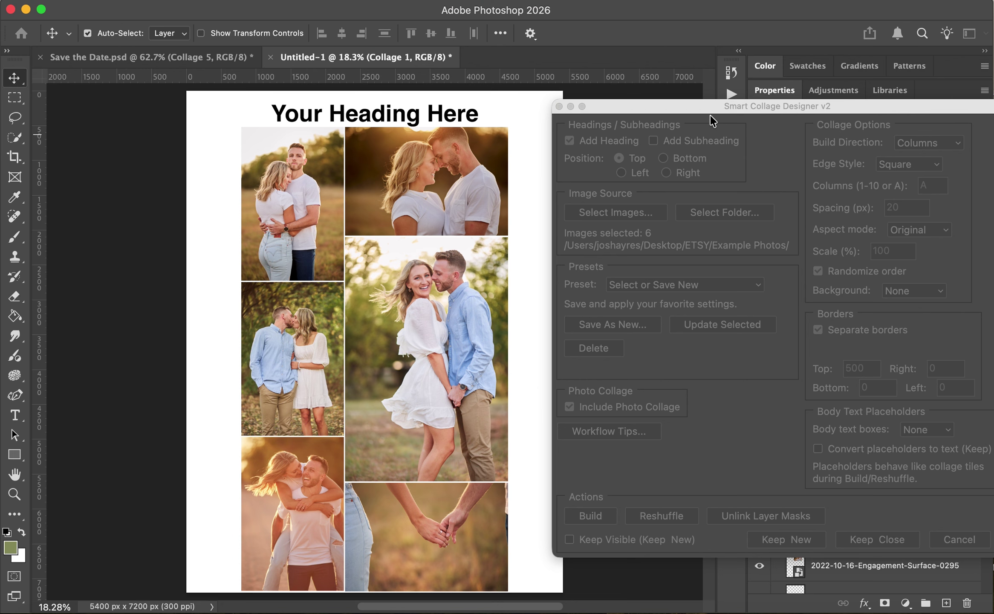
# Reshuffle the collage with a 200 px bottom border, and rebuild it with the build direction set to Rows.
pyautogui.moveTo(707, 107)
pyautogui.mouseDown()
pyautogui.moveTo(741, 97)
pyautogui.moveTo(719, 98)
pyautogui.mouseUp()
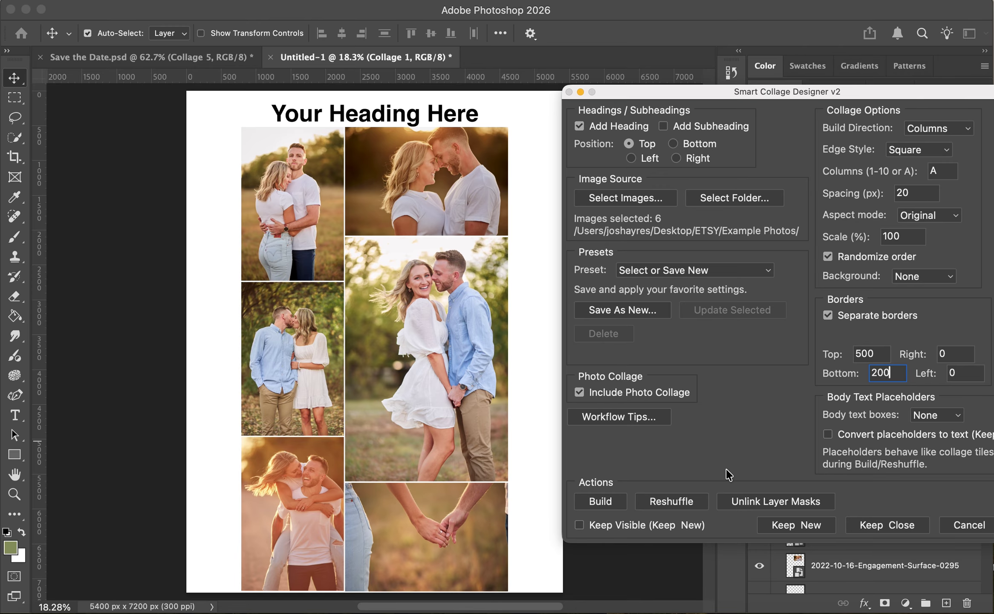
pyautogui.click(668, 503)
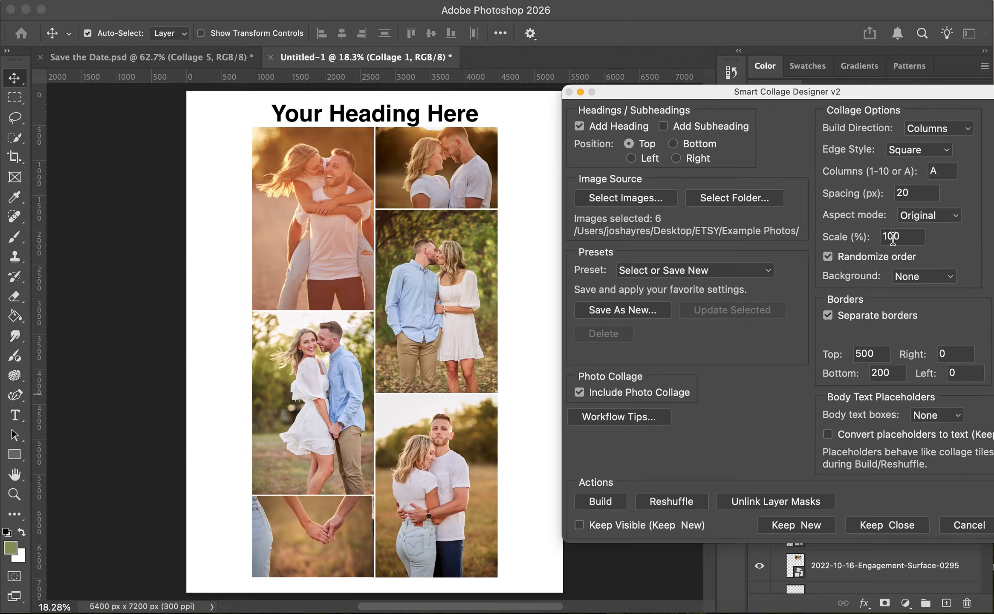
pyautogui.click(938, 129)
pyautogui.click(929, 157)
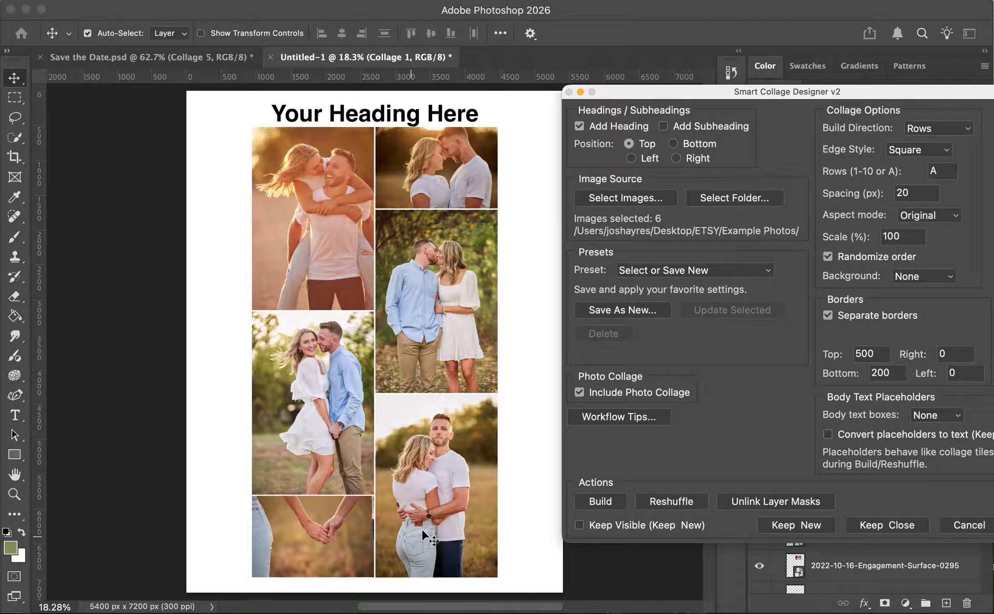
pyautogui.click(601, 502)
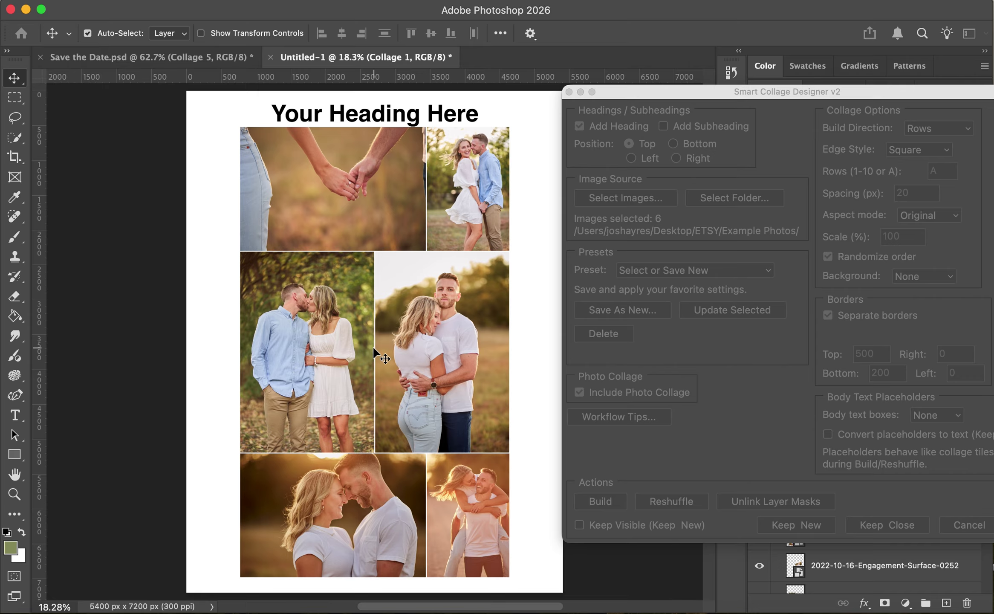
# Add one body text box, enable converting placeholders to text on keep, and rebuild the collage.
pyautogui.click(747, 416)
pyautogui.click(930, 416)
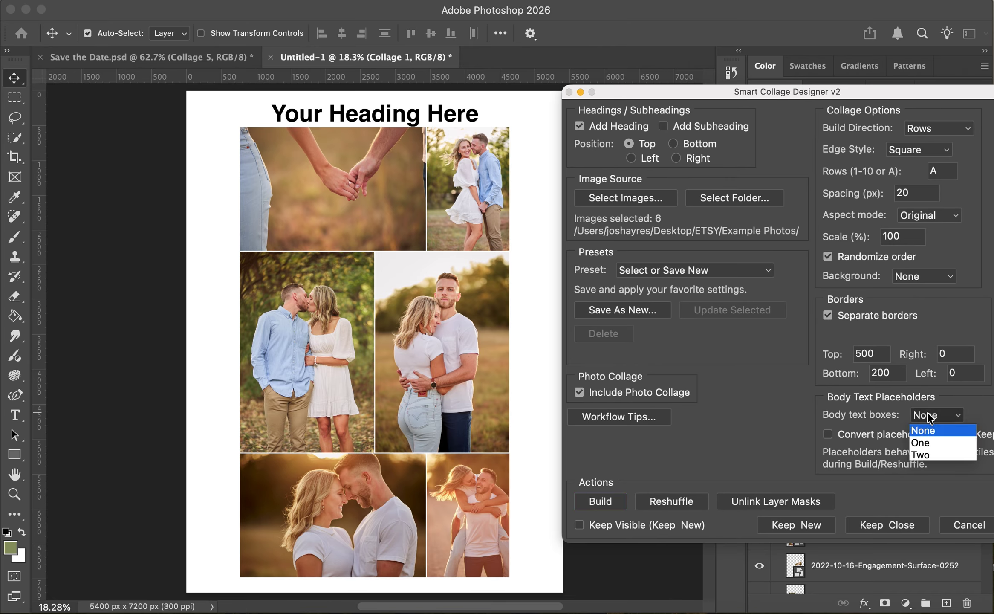
pyautogui.click(931, 443)
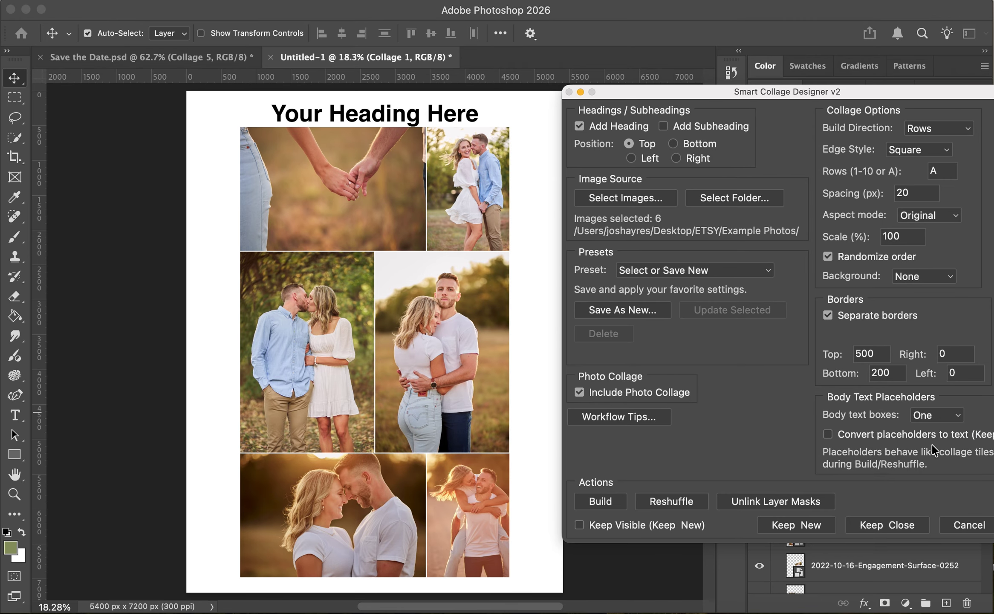
pyautogui.click(829, 434)
pyautogui.click(601, 506)
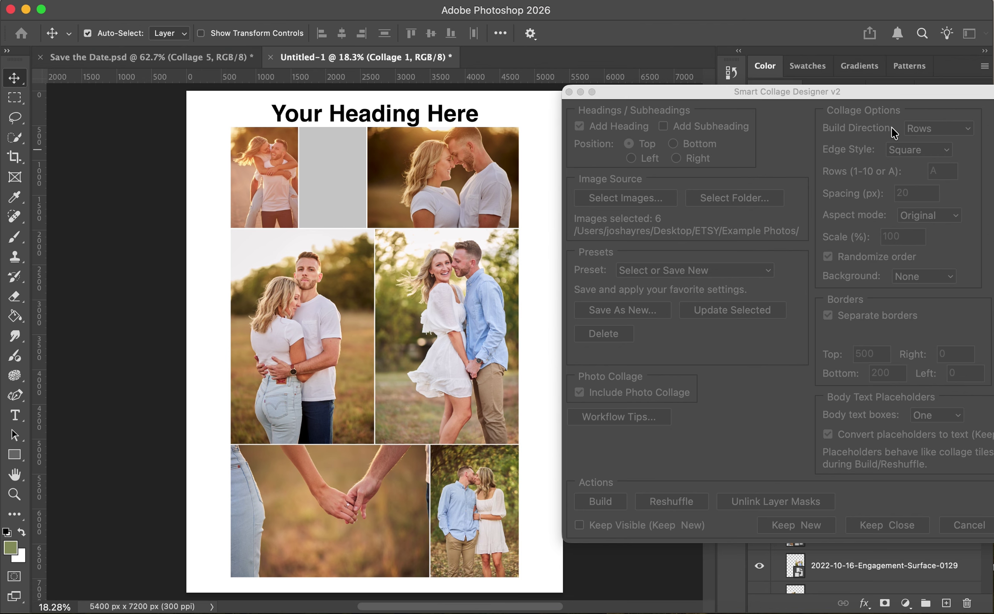
# Set the build direction to Columns with a build, and rebuild the collage with 3 columns.
pyautogui.click(929, 127)
pyautogui.click(928, 144)
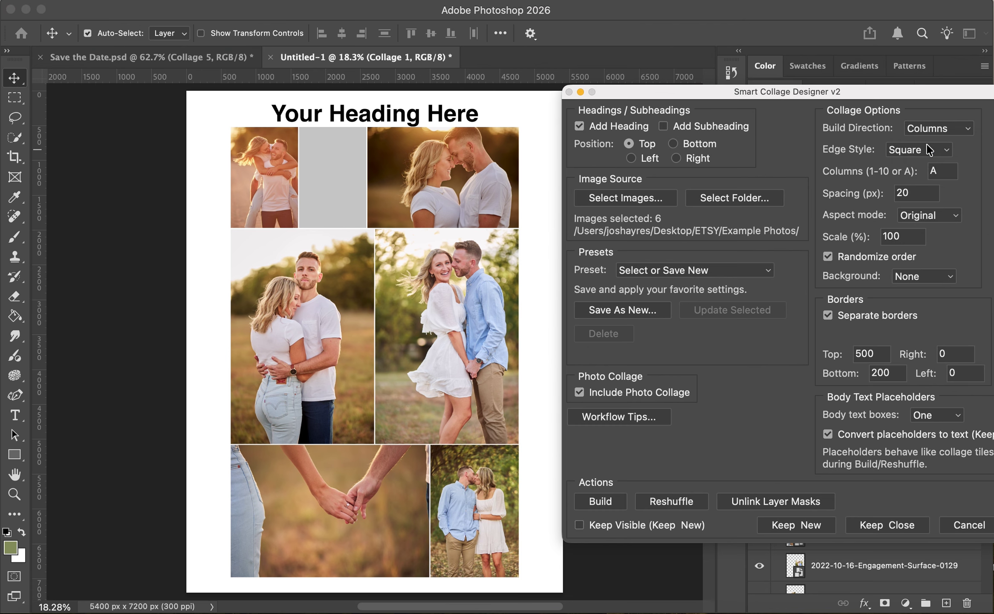
pyautogui.click(602, 504)
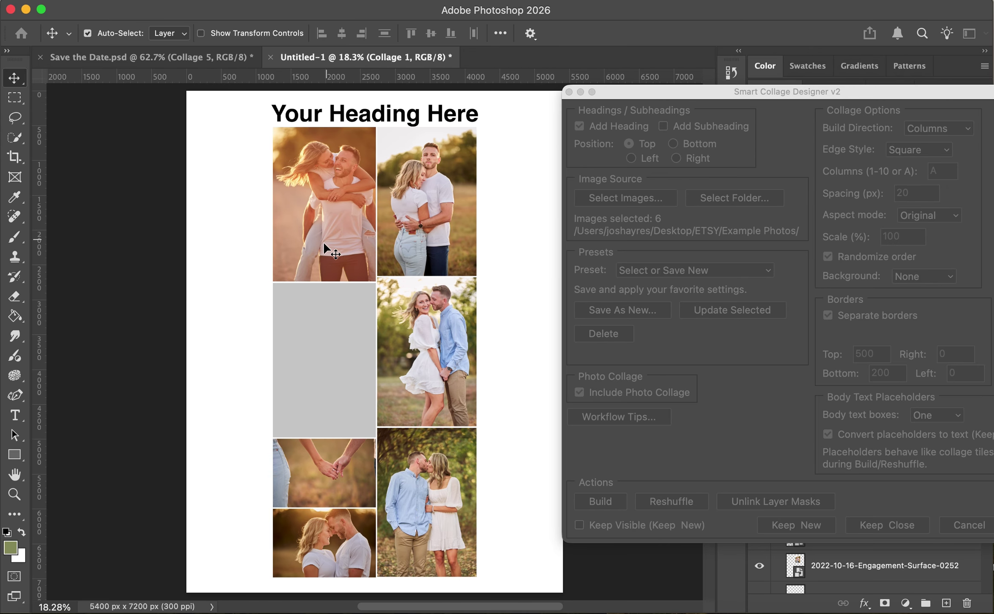
pyautogui.click(943, 172)
pyautogui.press('BackSpace')
pyautogui.write('3')
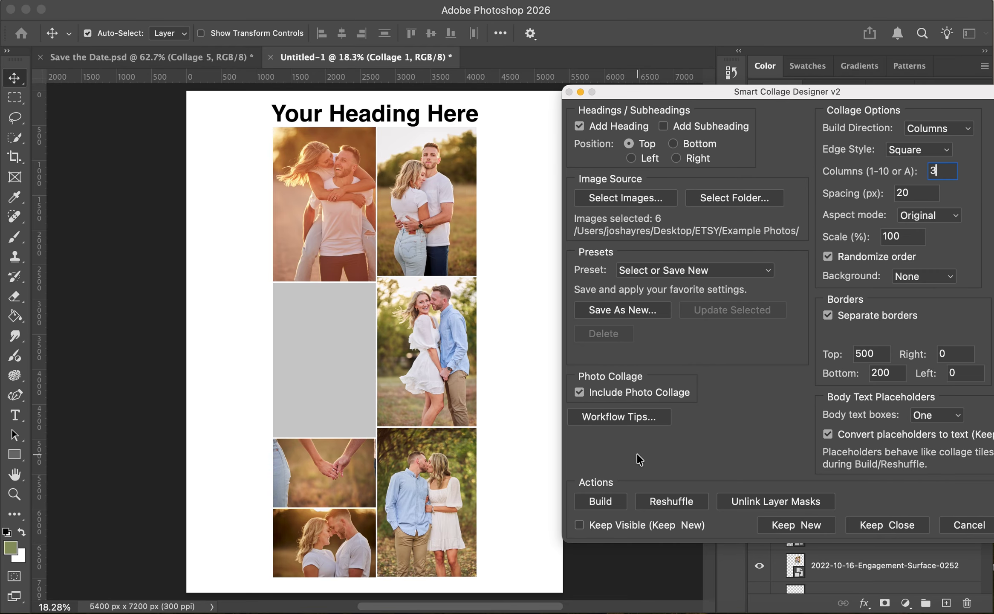
pyautogui.click(603, 502)
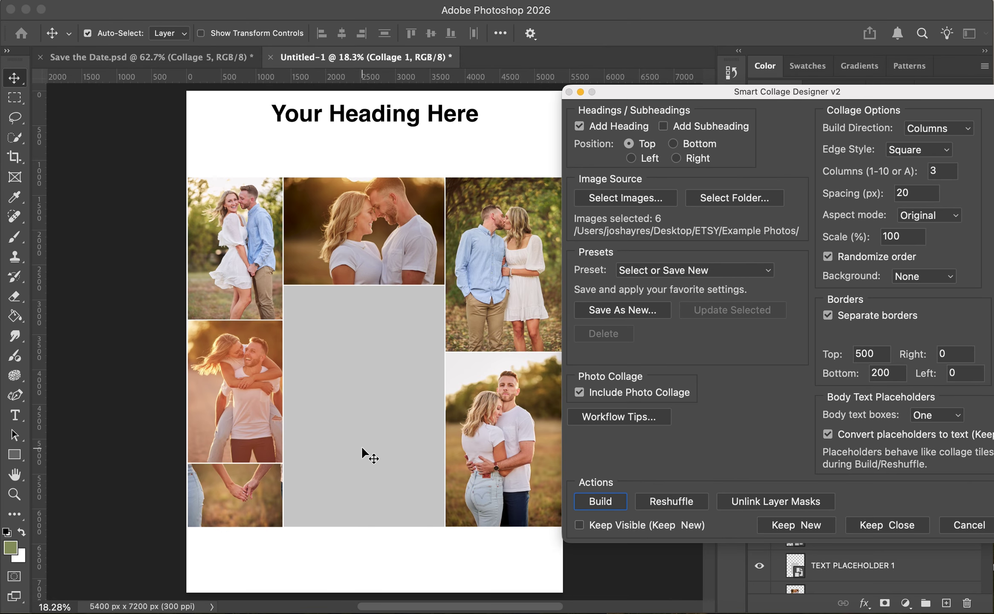
# Keep the collage while closing the designer, and hide its collapsed layer group.
pyautogui.click(873, 527)
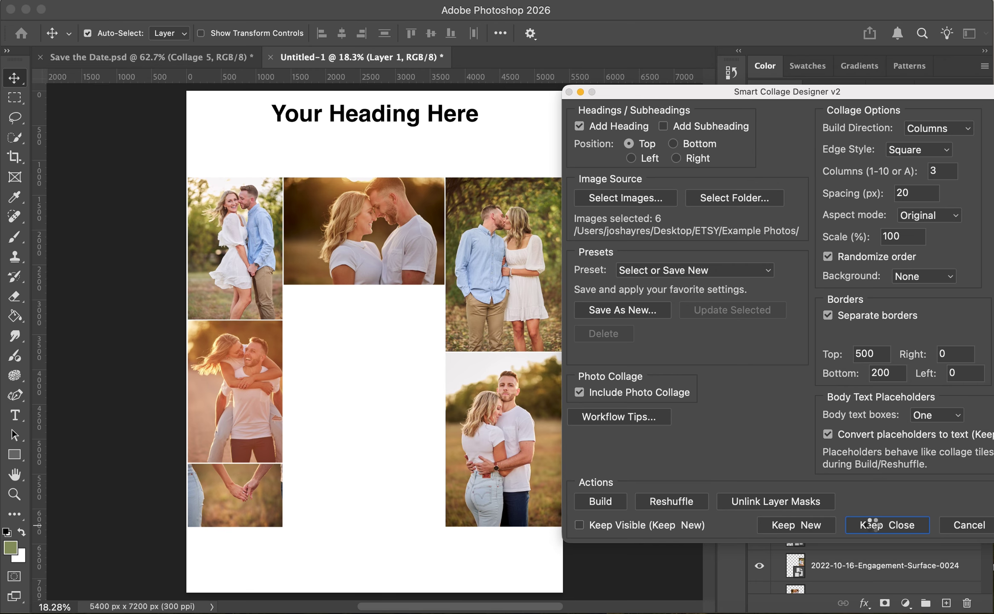
pyautogui.click(326, 332)
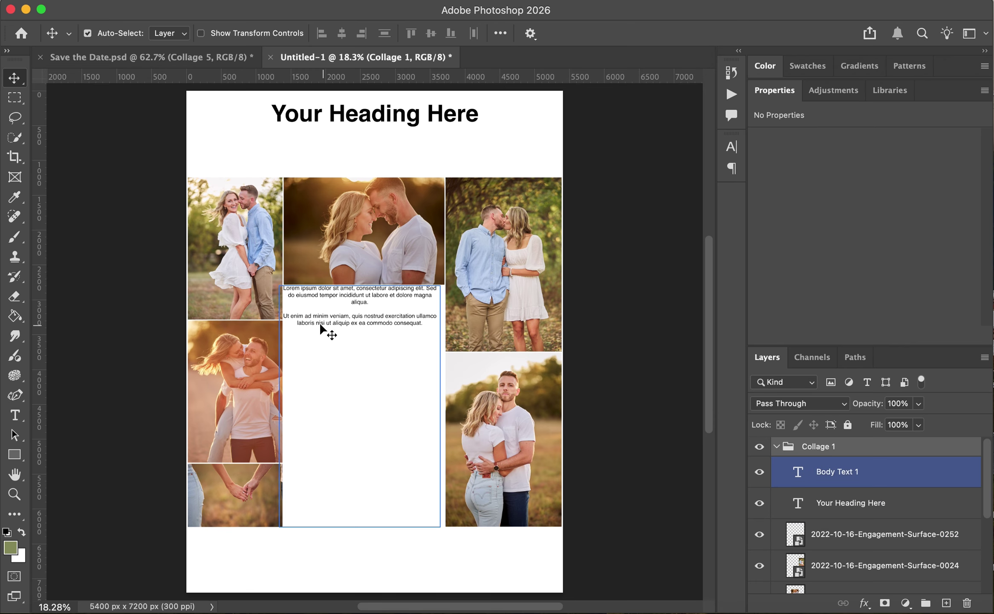
pyautogui.click(401, 328)
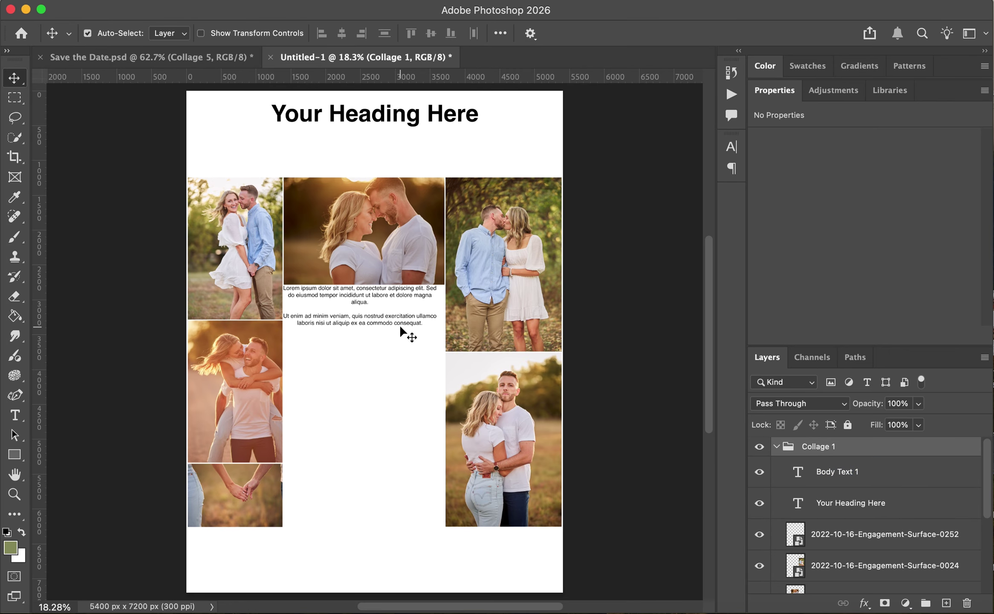
pyautogui.click(776, 446)
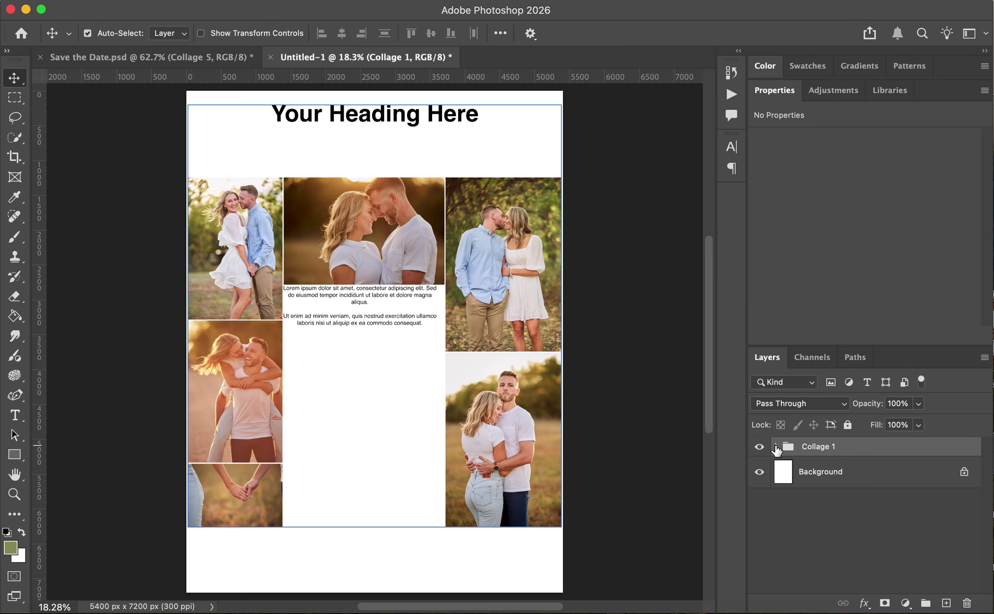
pyautogui.click(759, 447)
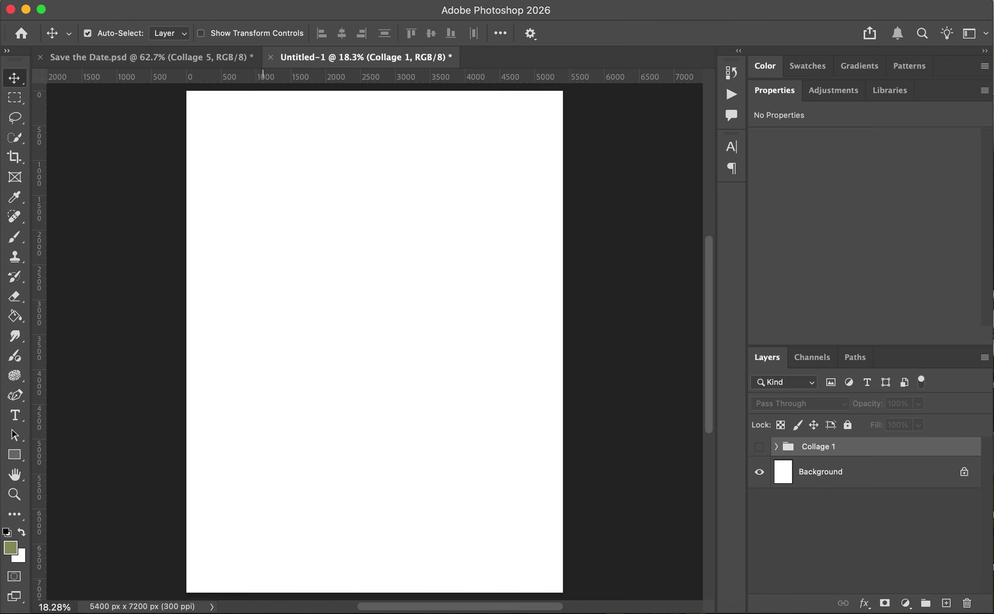
# Reopen the Smart Collage Designer v2 script and select all 13 images in the Engagement Photos folder as the source.
pyautogui.click(147, 1)
pyautogui.moveTo(298, 358)
pyautogui.click(448, 508)
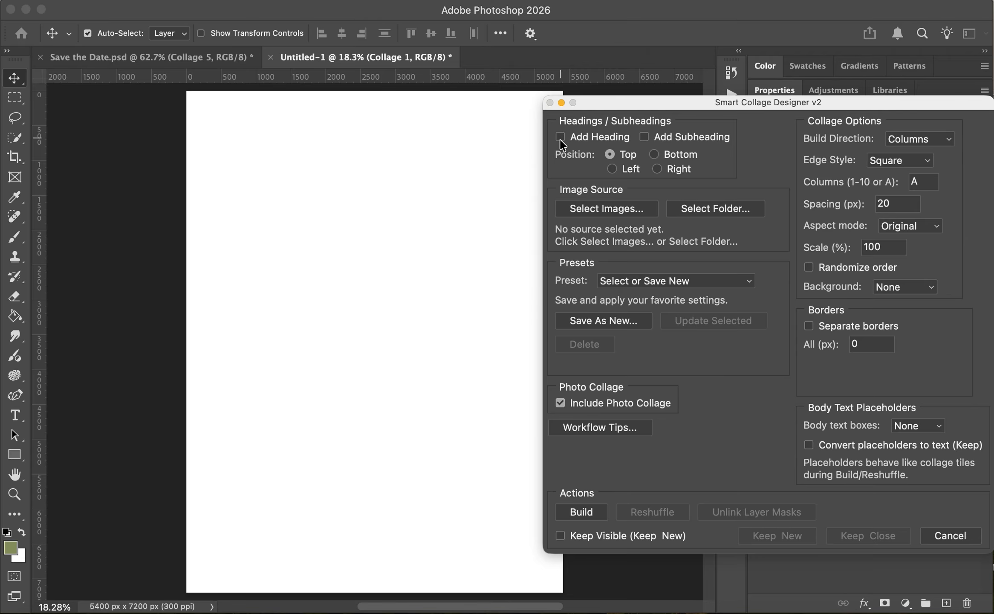
pyautogui.click(608, 215)
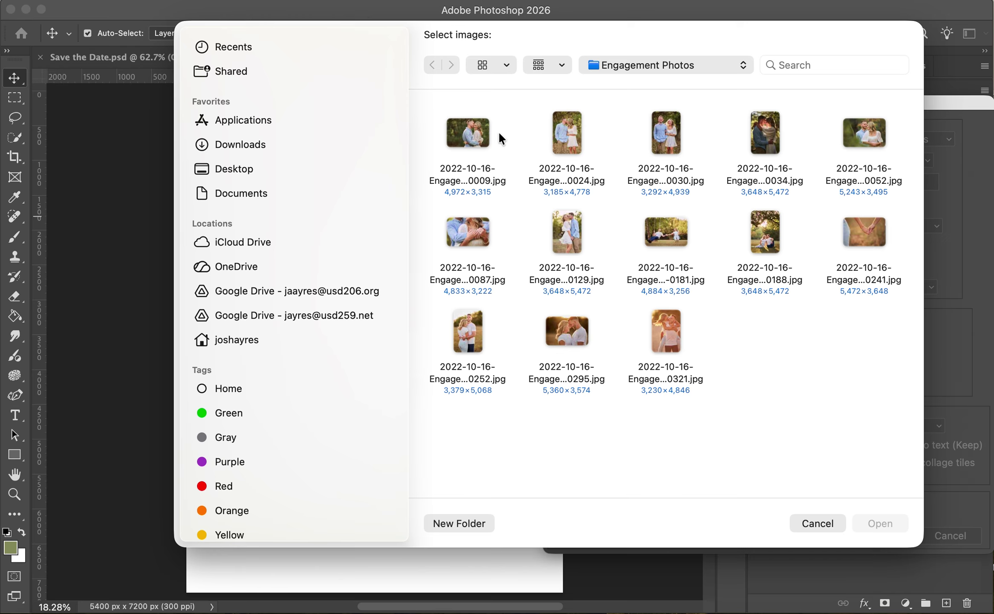
pyautogui.moveTo(424, 103); pyautogui.dragTo(888, 420)
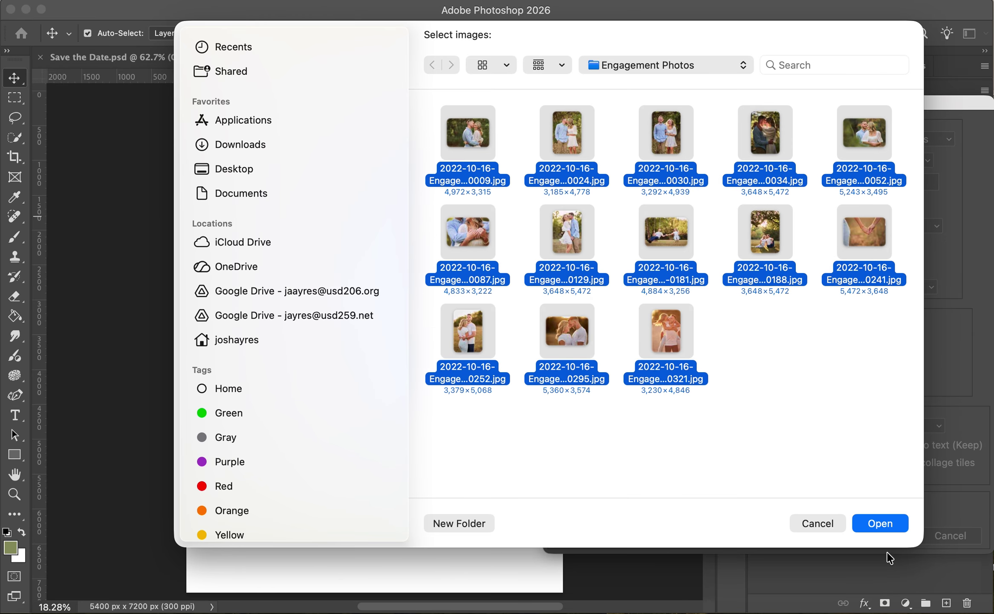
pyautogui.click(888, 527)
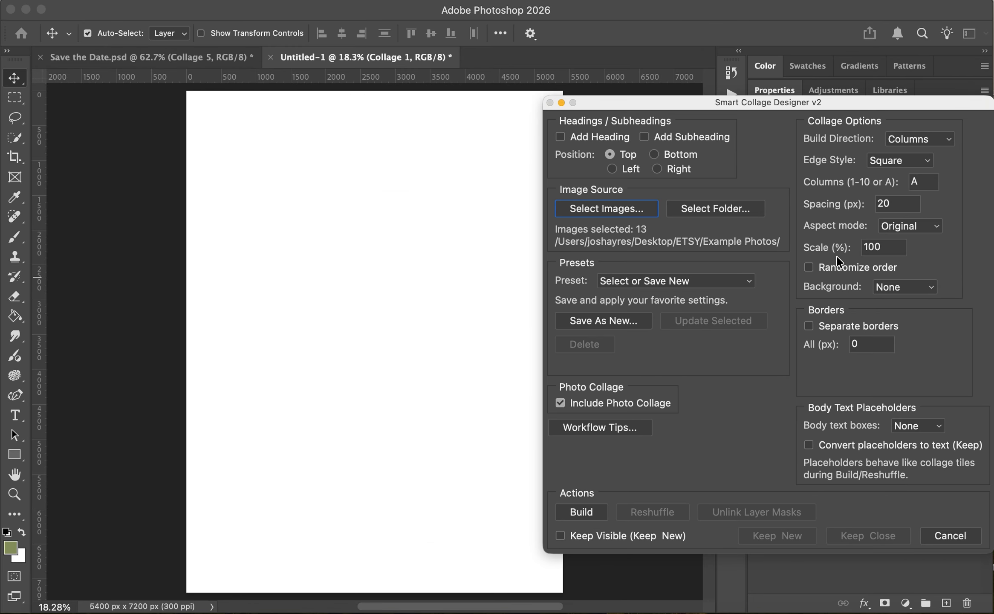
# Build a Tapered-edge collage in randomized order with two body text boxes.
pyautogui.click(912, 162)
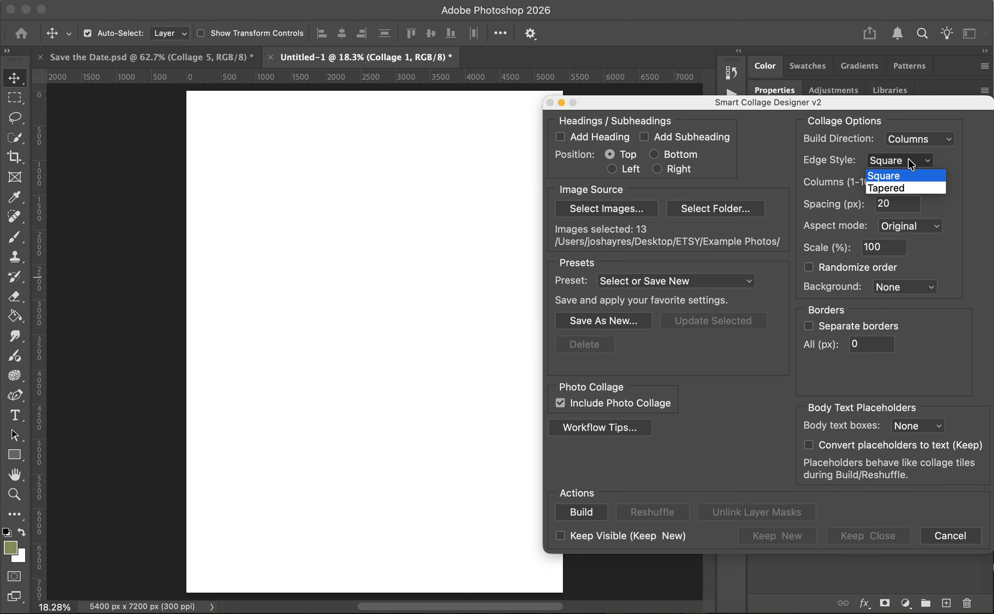
pyautogui.click(900, 190)
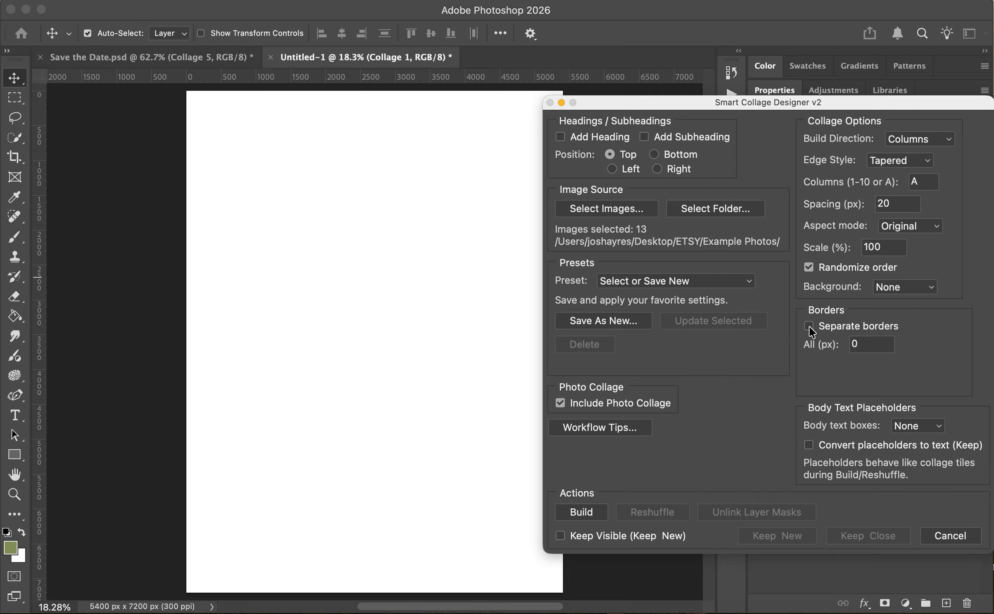
pyautogui.click(904, 424)
pyautogui.click(911, 469)
pyautogui.click(582, 512)
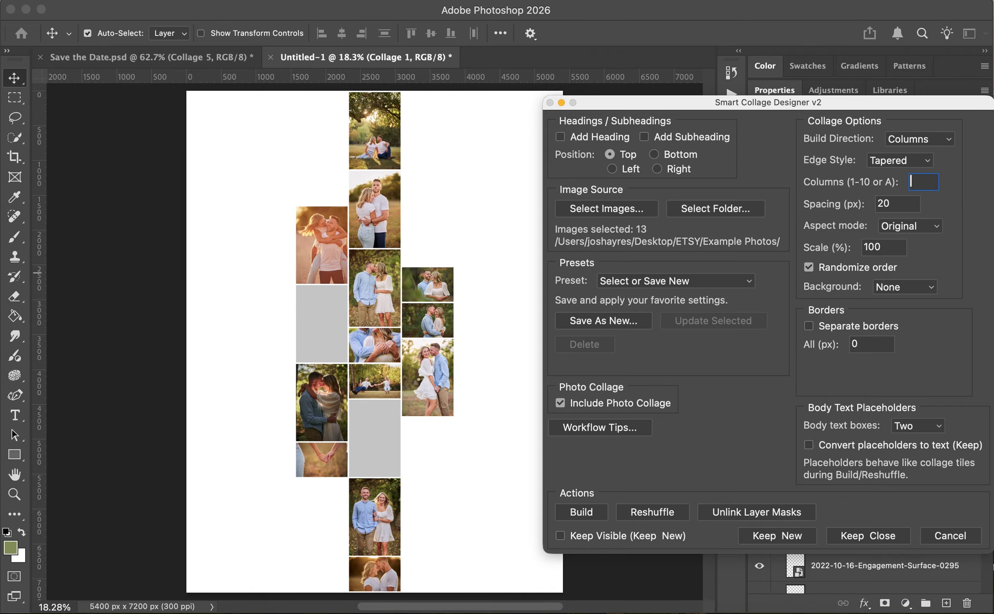
# Rebuild the Tapered collage with 4 columns, and keep it while starting a new one.
pyautogui.click(581, 512)
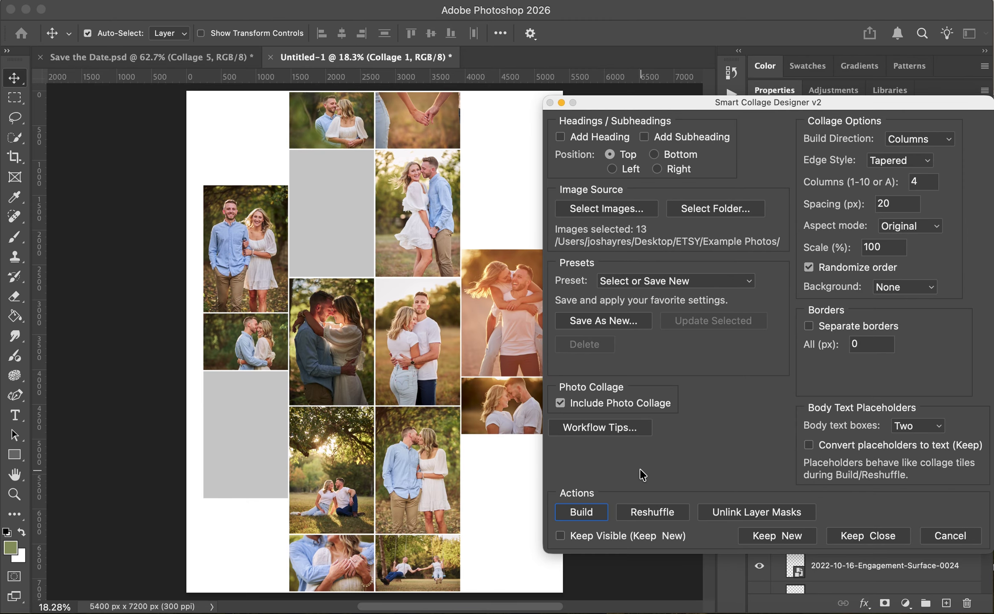
pyautogui.click(767, 537)
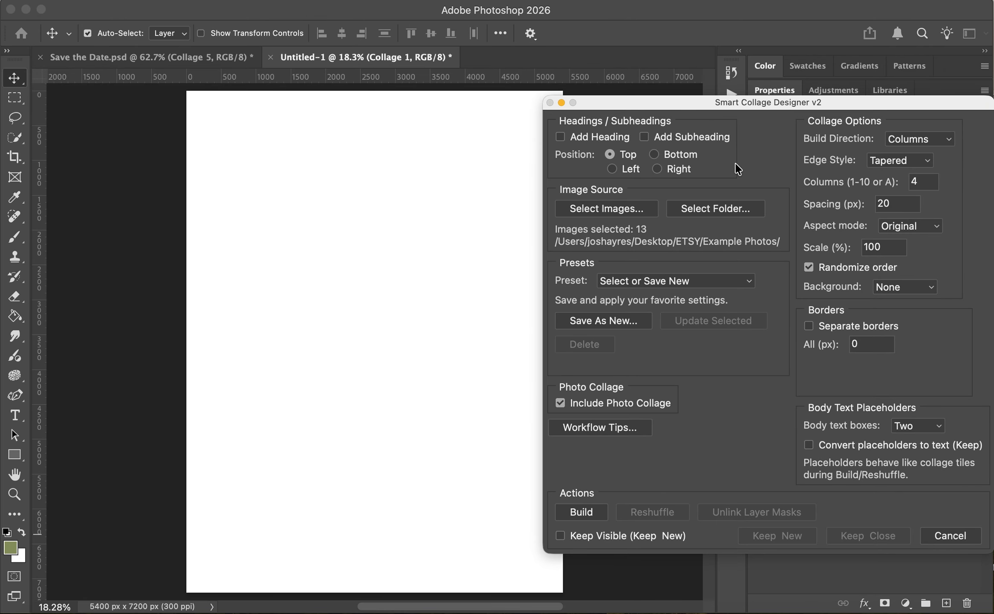
# Examine the kept 4-column collage by temporarily showing its layer group.
pyautogui.click(850, 106)
pyautogui.moveTo(850, 106); pyautogui.dragTo(590, 116)
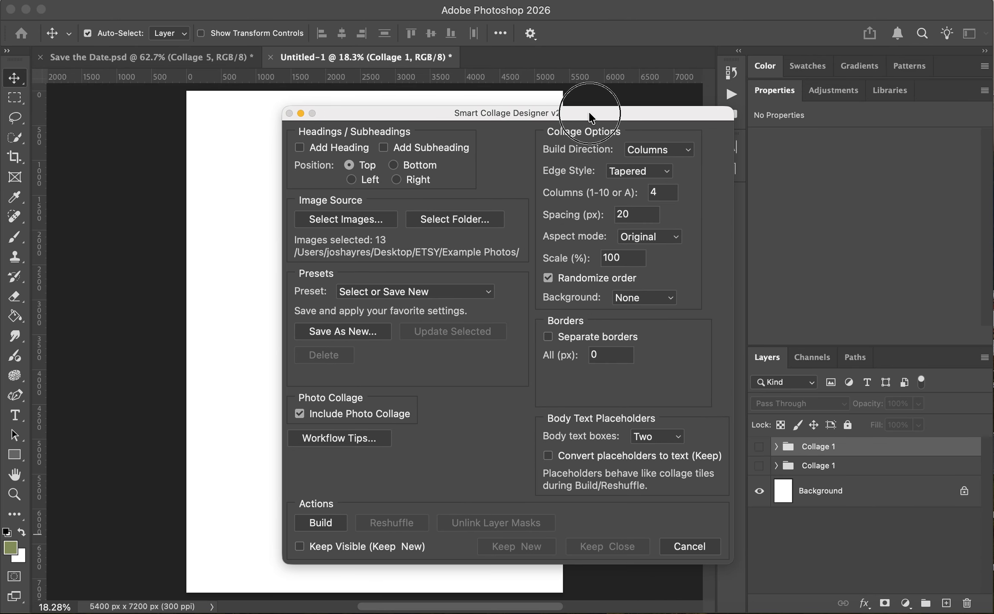
pyautogui.click(759, 447)
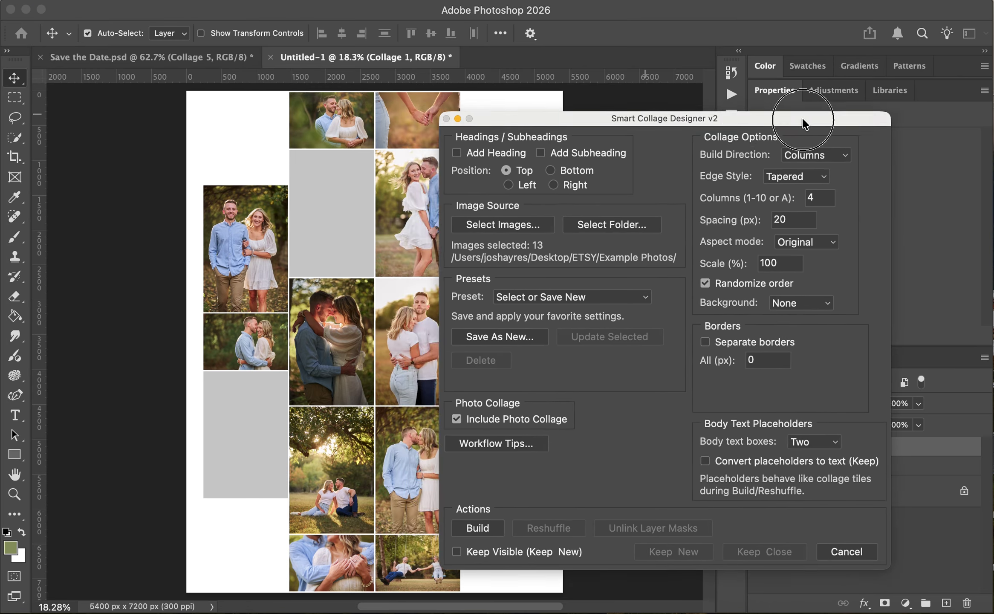
pyautogui.moveTo(646, 119); pyautogui.dragTo(858, 118)
pyautogui.moveTo(877, 110); pyautogui.dragTo(943, 93)
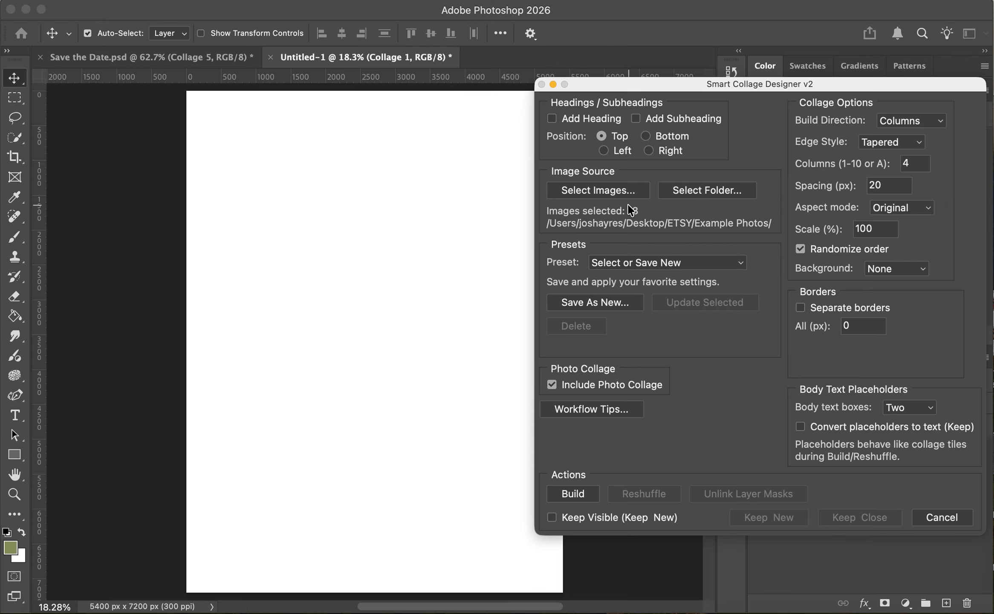
# Build a new collage with the 1:1 Grid aspect mode and a black background.
pyautogui.click(918, 210)
pyautogui.click(911, 234)
pyautogui.click(894, 272)
pyautogui.click(930, 308)
pyautogui.click(571, 495)
pyautogui.moveTo(787, 87); pyautogui.dragTo(754, 100)
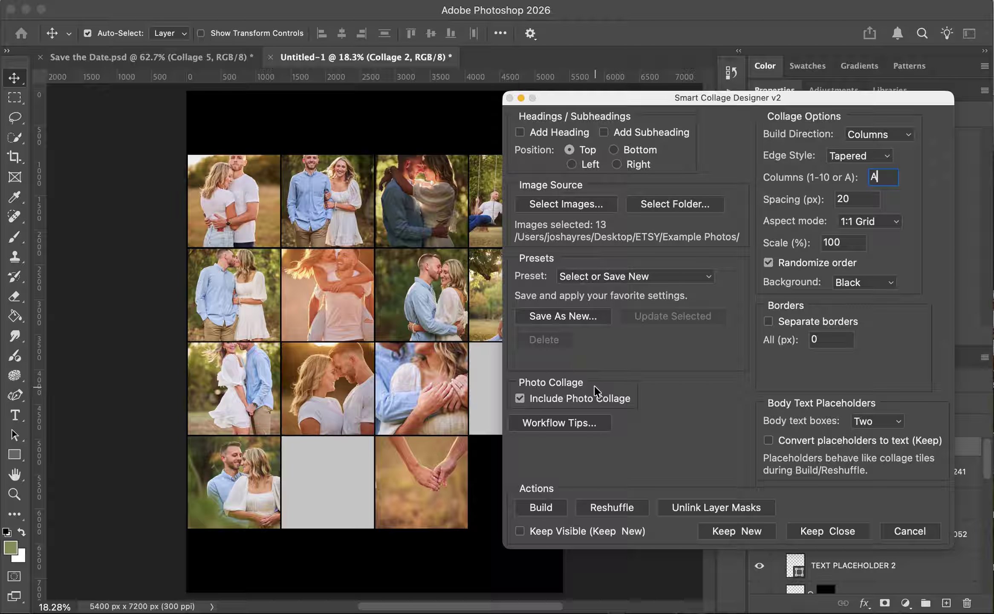
# Rebuild the grid collage with the column count set to A, and reshuffle its tiles.
pyautogui.click(542, 508)
pyautogui.moveTo(767, 90); pyautogui.dragTo(755, 92)
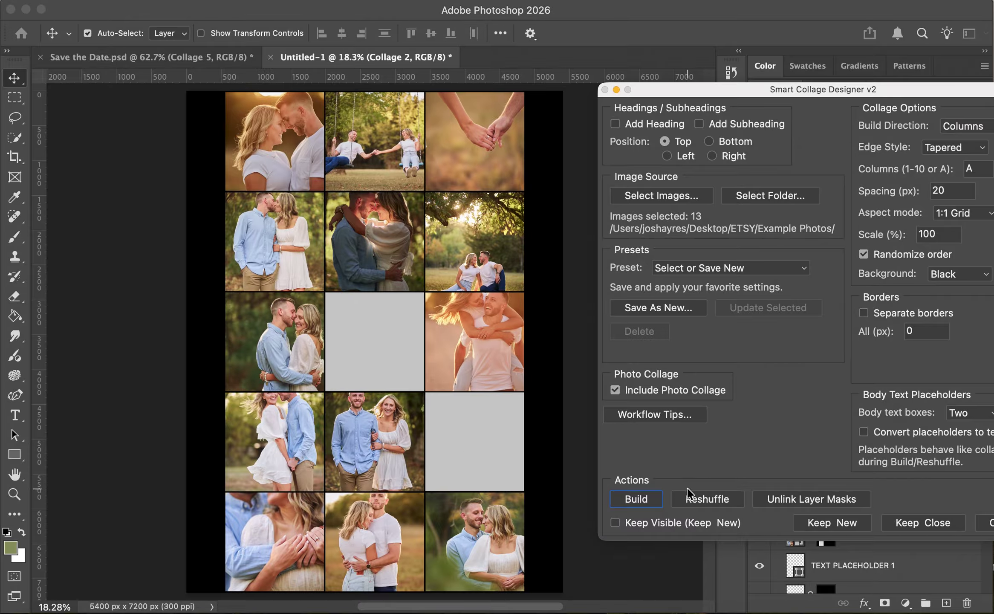
pyautogui.click(698, 502)
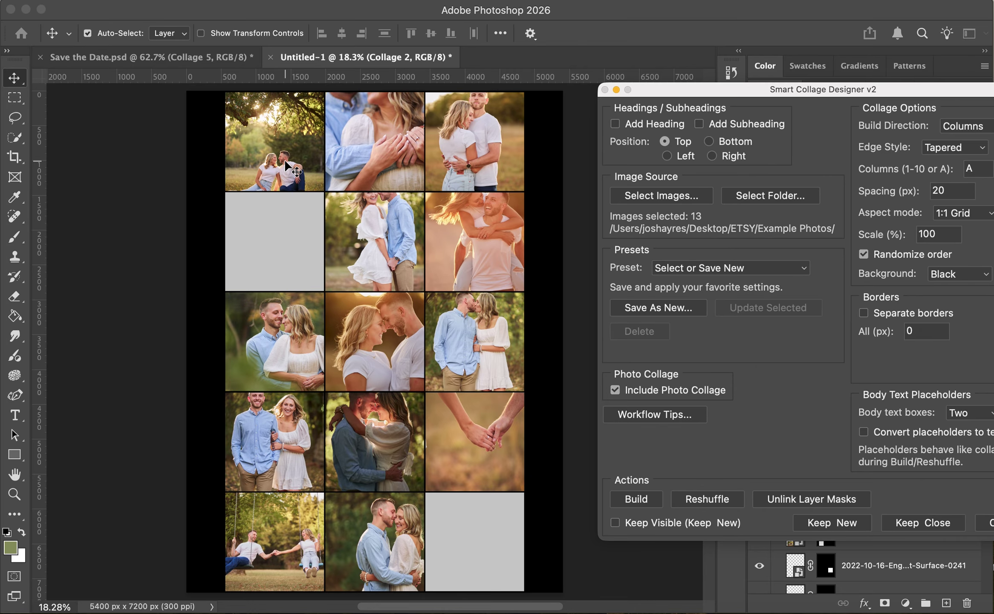
# Collapse the layer properties to expose the collage's masked photo layers, keeping the designer window clear of the canvas.
pyautogui.moveTo(763, 90); pyautogui.dragTo(403, 116)
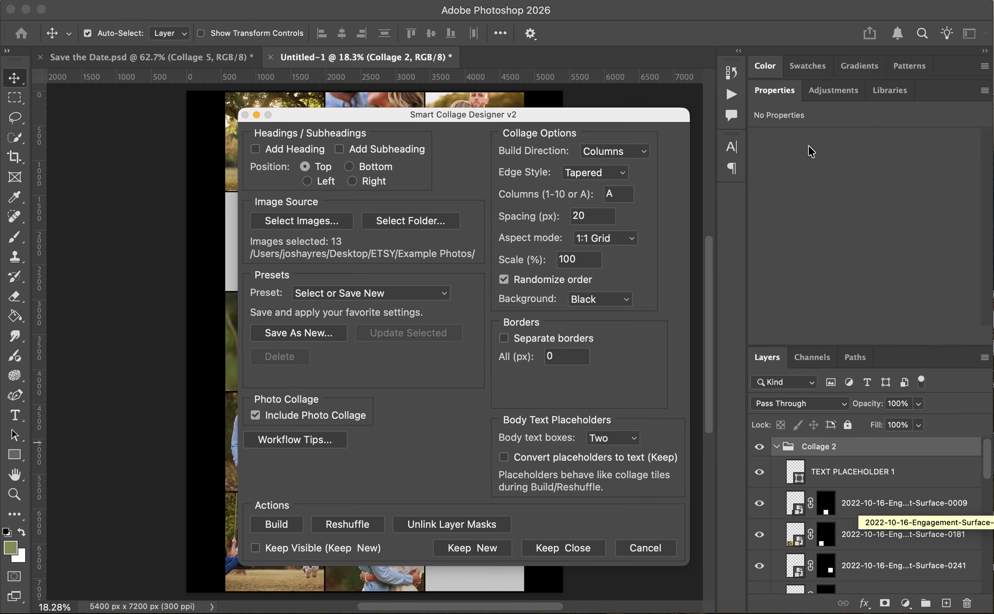
pyautogui.click(779, 95)
pyautogui.click(779, 95)
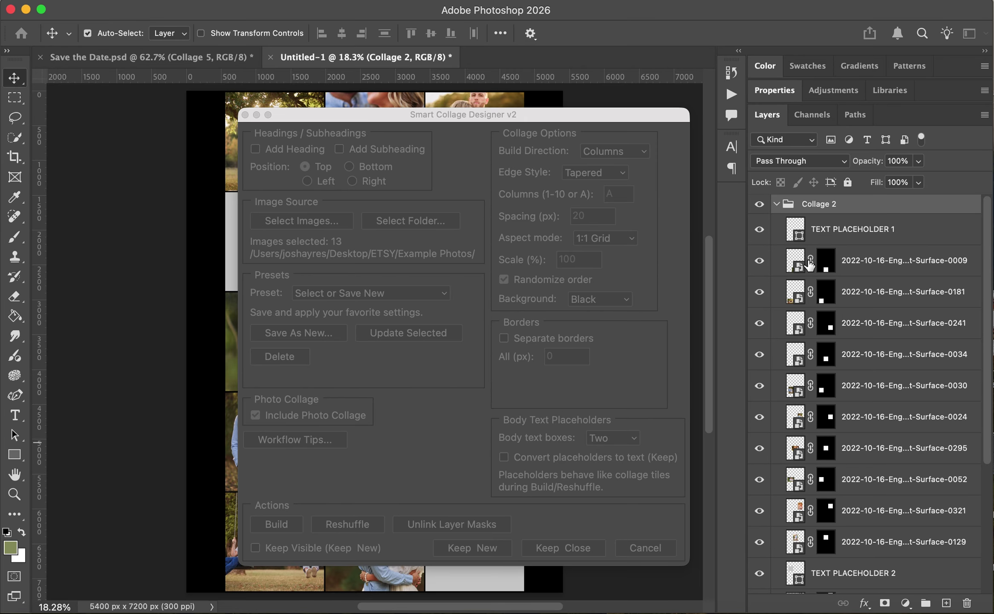
pyautogui.moveTo(566, 120); pyautogui.dragTo(932, 118)
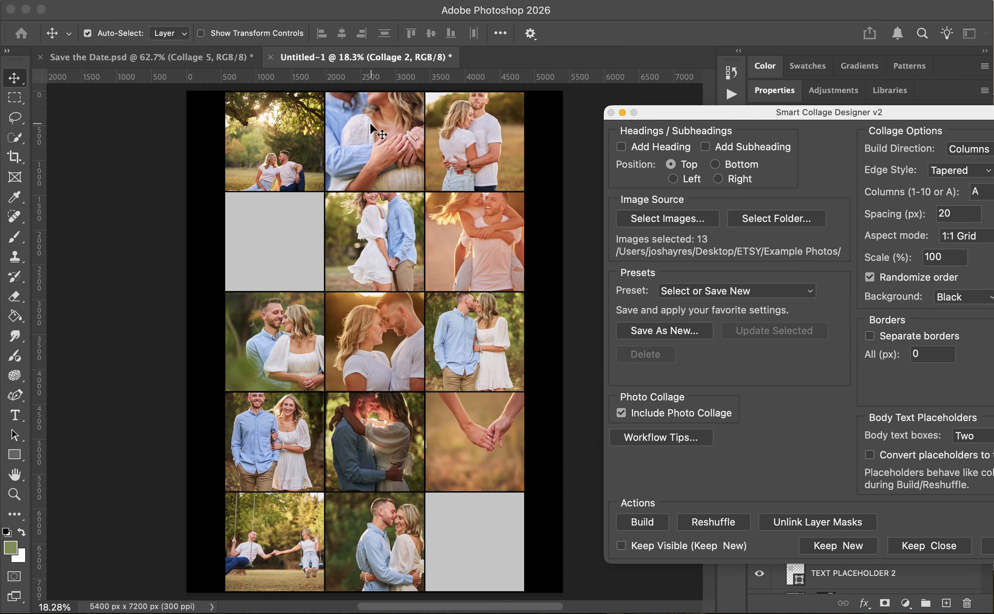
# Unlink the layer masks so the collage photos can move independently within their frames.
pyautogui.click(246, 139)
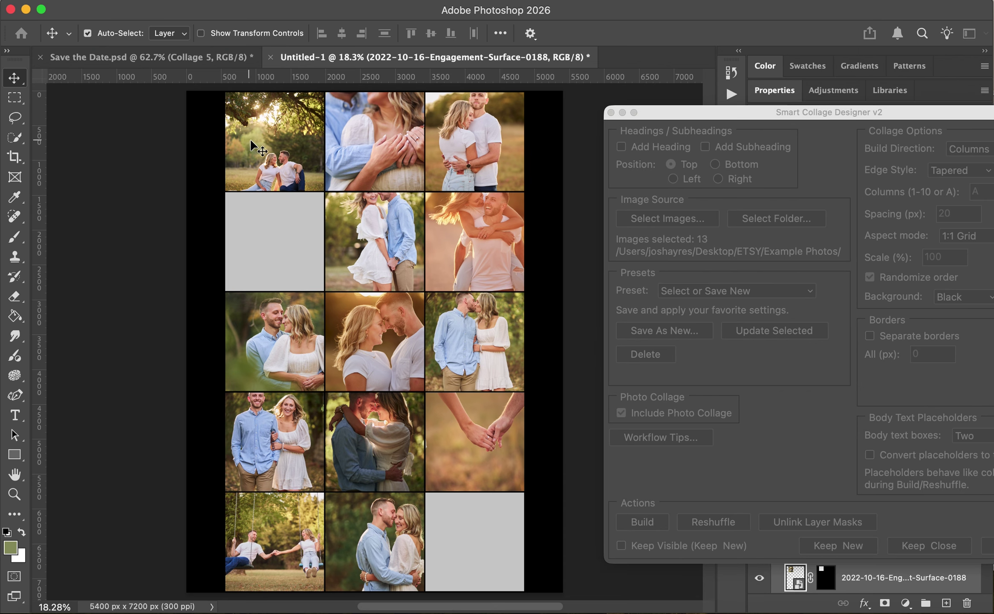
pyautogui.moveTo(258, 140)
pyautogui.mouseDown()
pyautogui.moveTo(233, 133)
pyautogui.moveTo(184, 155)
pyautogui.moveTo(251, 235)
pyautogui.moveTo(302, 177)
pyautogui.moveTo(258, 146)
pyautogui.mouseUp()
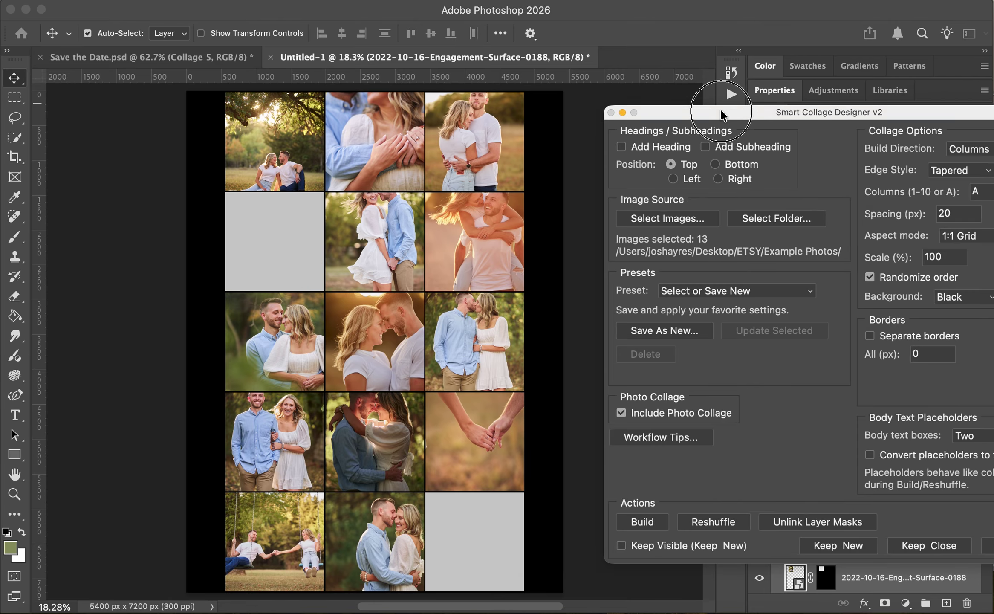
pyautogui.moveTo(722, 112); pyautogui.dragTo(559, 112)
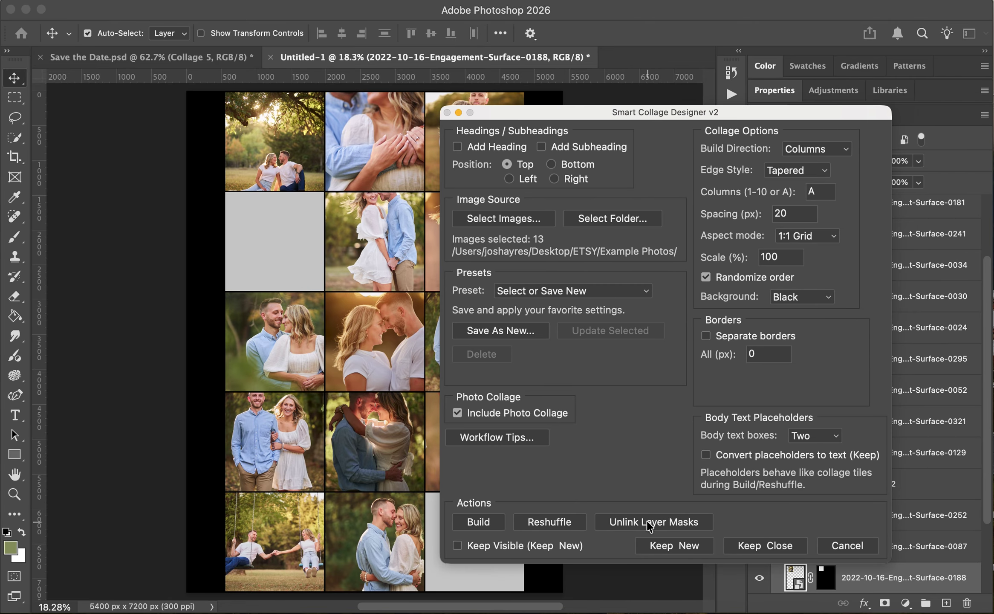
pyautogui.moveTo(772, 114); pyautogui.dragTo(670, 115)
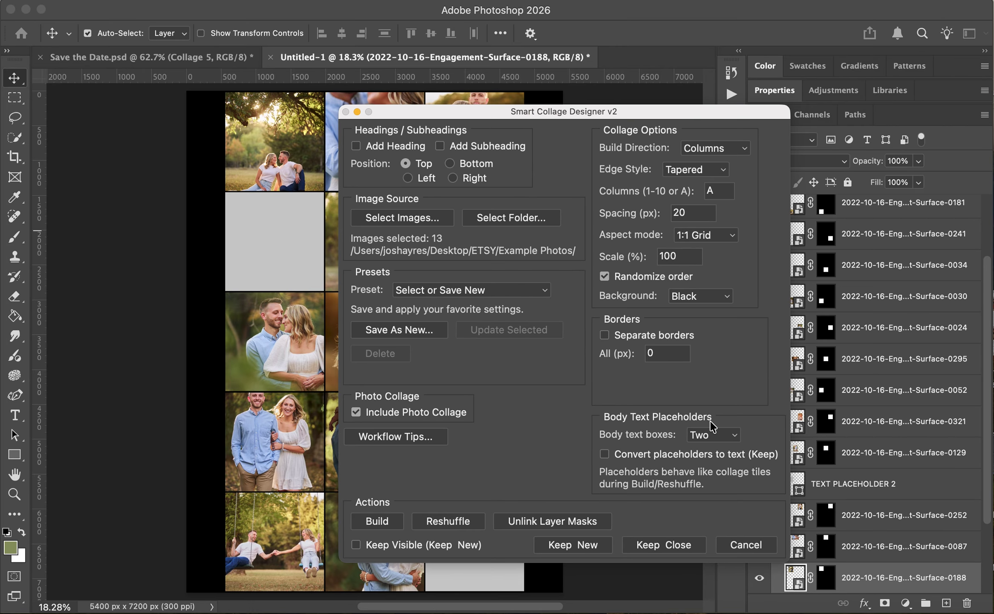
pyautogui.click(587, 521)
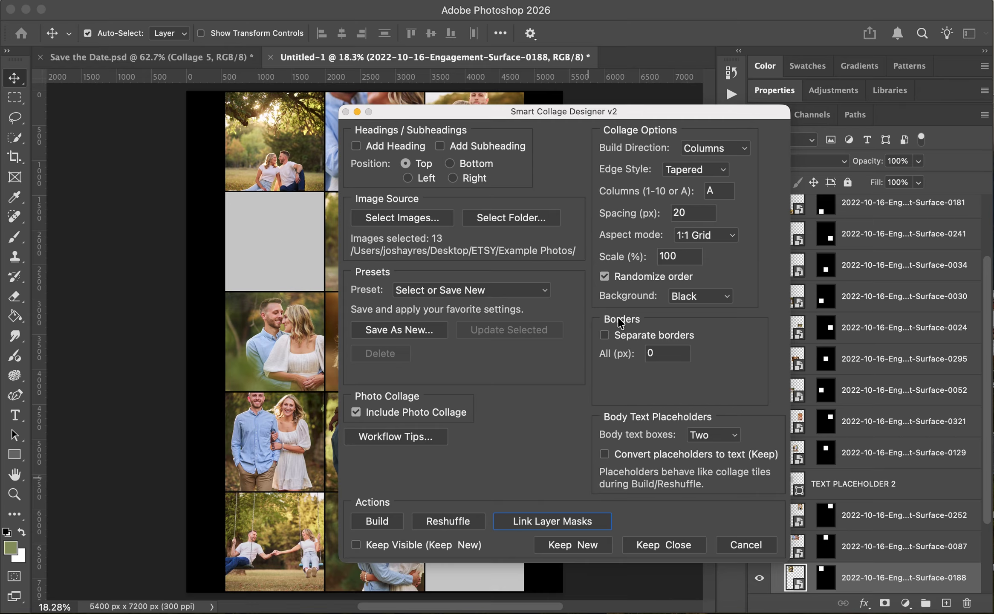
pyautogui.moveTo(689, 113); pyautogui.dragTo(932, 125)
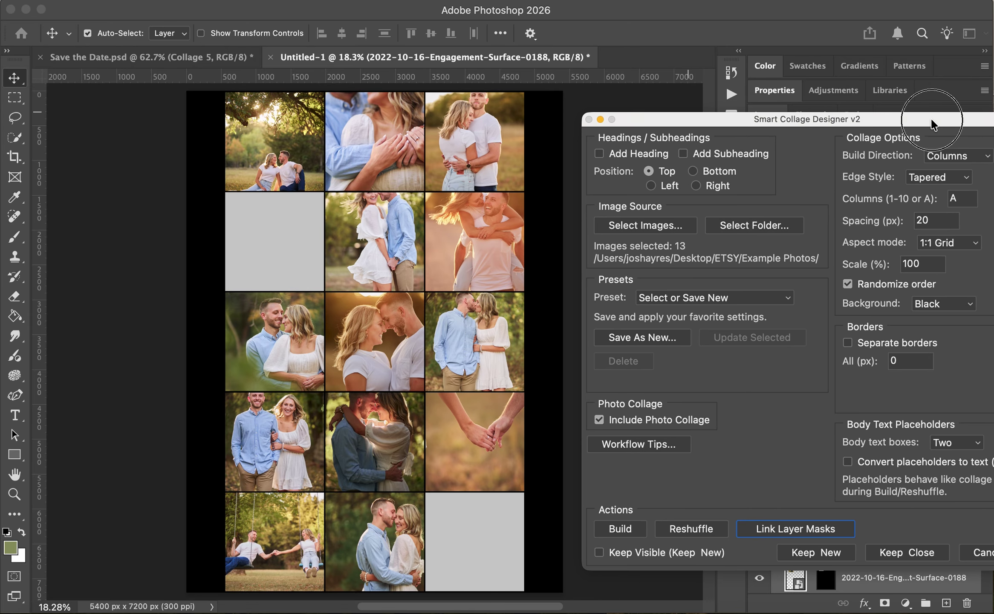
# Reposition the photos inside their grid frames with the Move tool so the couple is better framed in each tile.
pyautogui.click(14, 81)
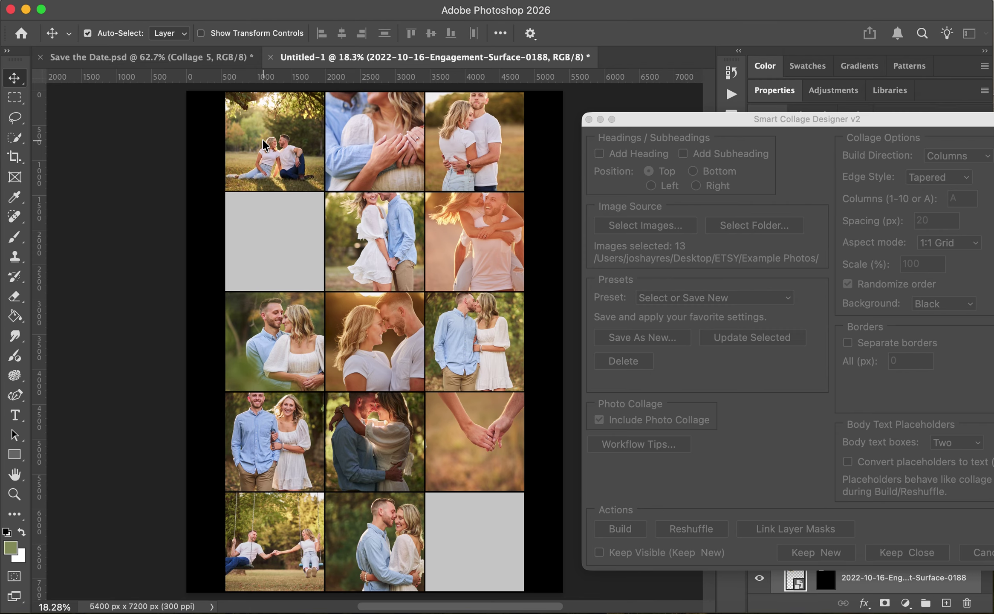
pyautogui.click(478, 145)
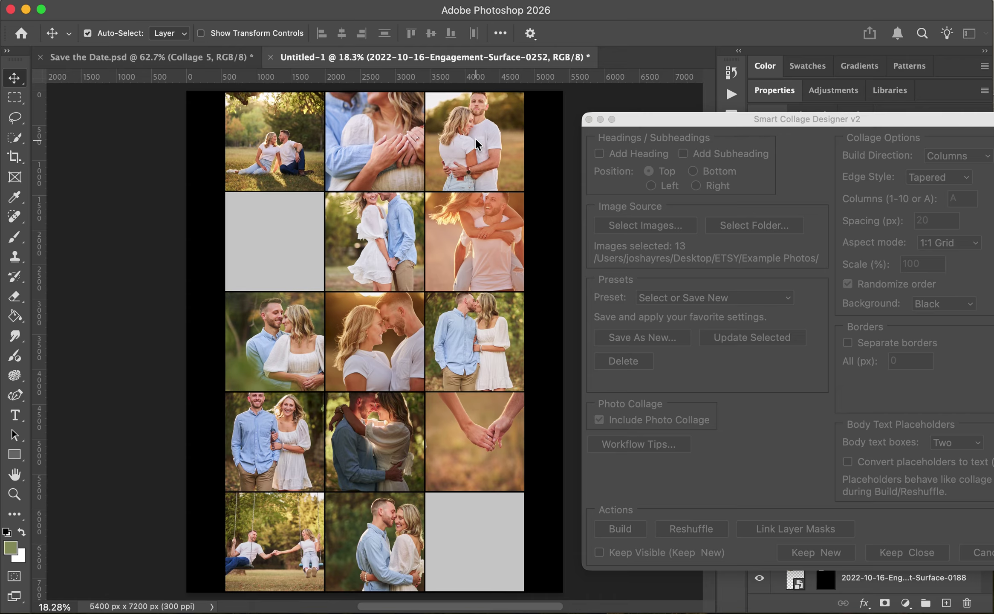
pyautogui.click(385, 217)
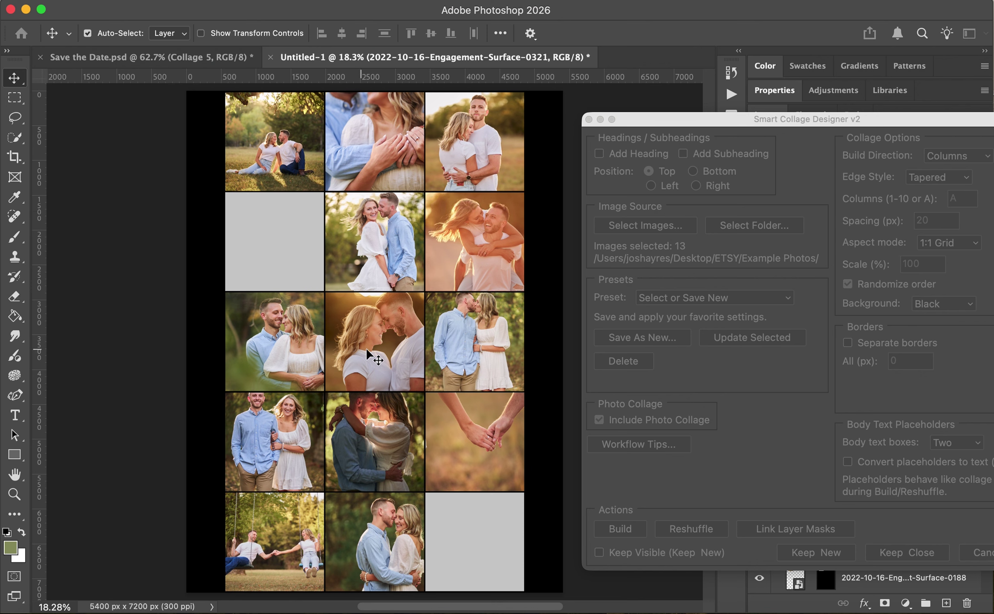
pyautogui.moveTo(448, 333)
pyautogui.mouseDown()
pyautogui.moveTo(513, 333)
pyautogui.moveTo(473, 340)
pyautogui.moveTo(482, 358)
pyautogui.moveTo(555, 362)
pyautogui.moveTo(482, 366)
pyautogui.moveTo(453, 362)
pyautogui.moveTo(453, 350)
pyautogui.mouseUp()
pyautogui.moveTo(369, 447); pyautogui.dragTo(371, 449)
pyautogui.moveTo(291, 331); pyautogui.dragTo(283, 330)
pyautogui.moveTo(375, 537); pyautogui.dragTo(365, 538)
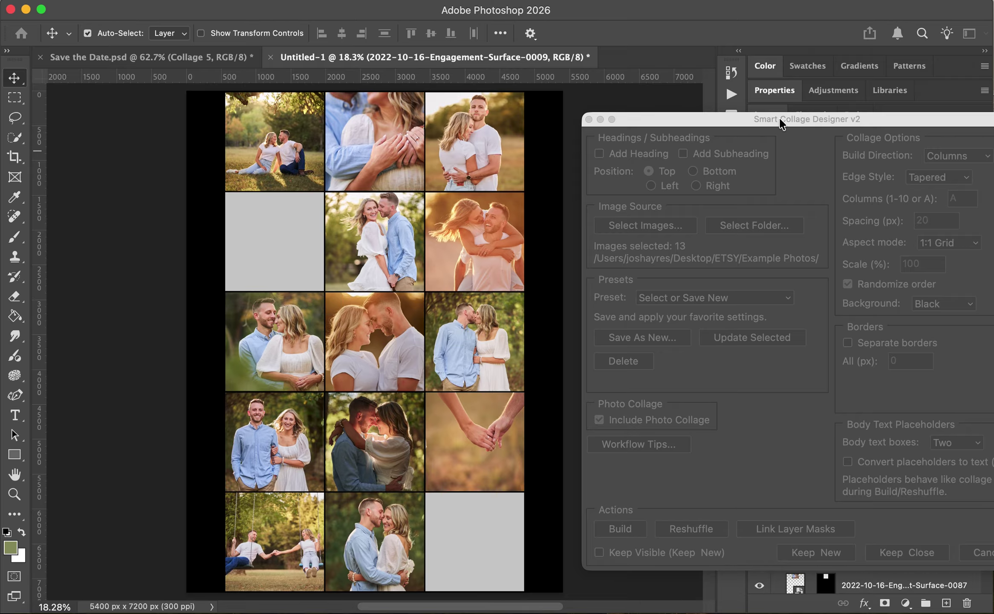
# Enable converting the placeholders to text, and keep the collage while closing the designer.
pyautogui.click(802, 122)
pyautogui.moveTo(835, 121); pyautogui.dragTo(741, 121)
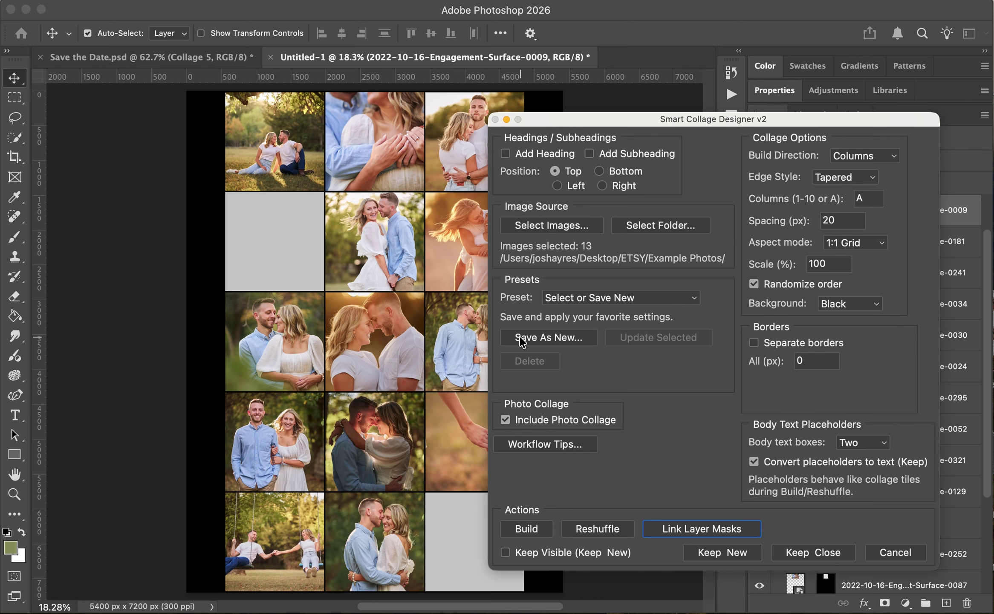
pyautogui.click(808, 556)
# Set the Body Text 1 layer's text color to white (ffffff).
pyautogui.click(798, 231)
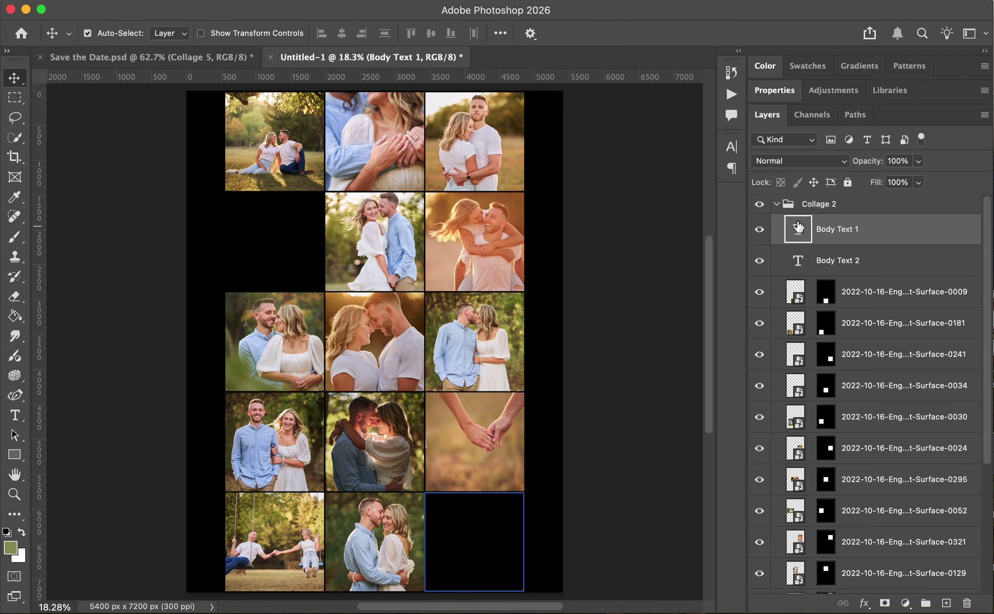
pyautogui.click(775, 90)
pyautogui.click(894, 259)
pyautogui.click(700, 312)
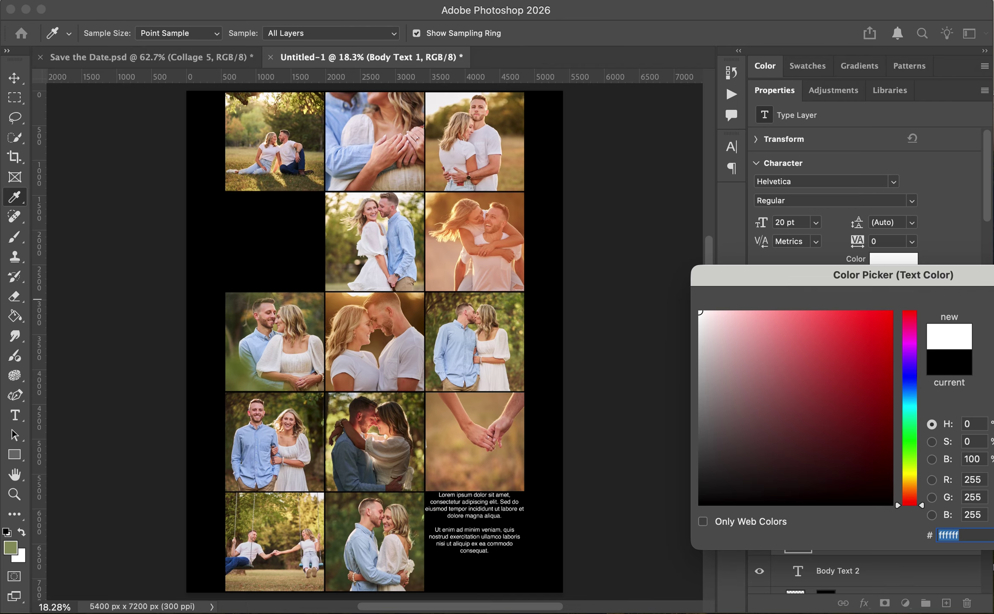
pyautogui.press('Return')
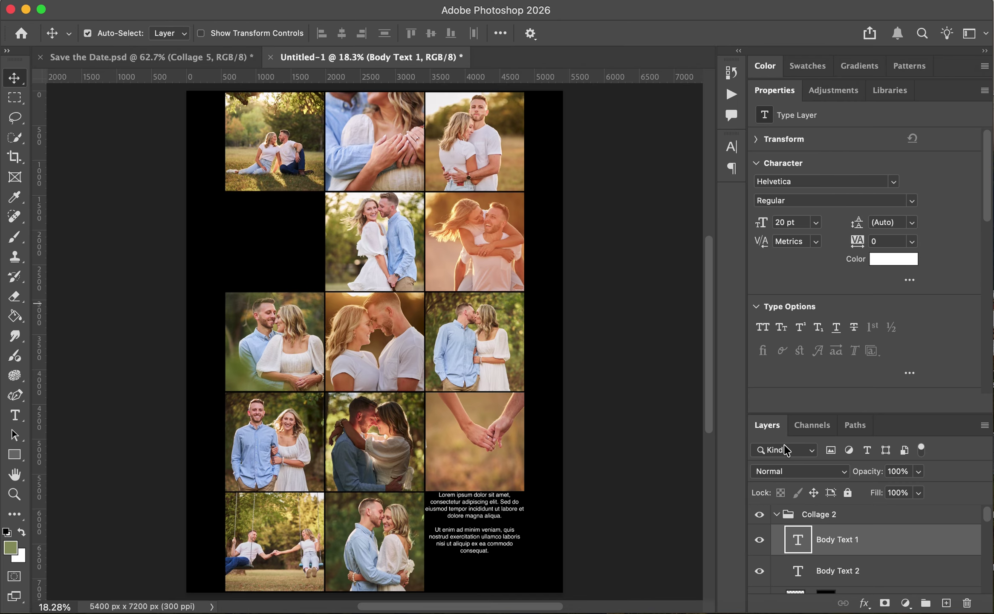
# Set the Body Text 2 layer's text color to white (ffffff).
pyautogui.click(804, 571)
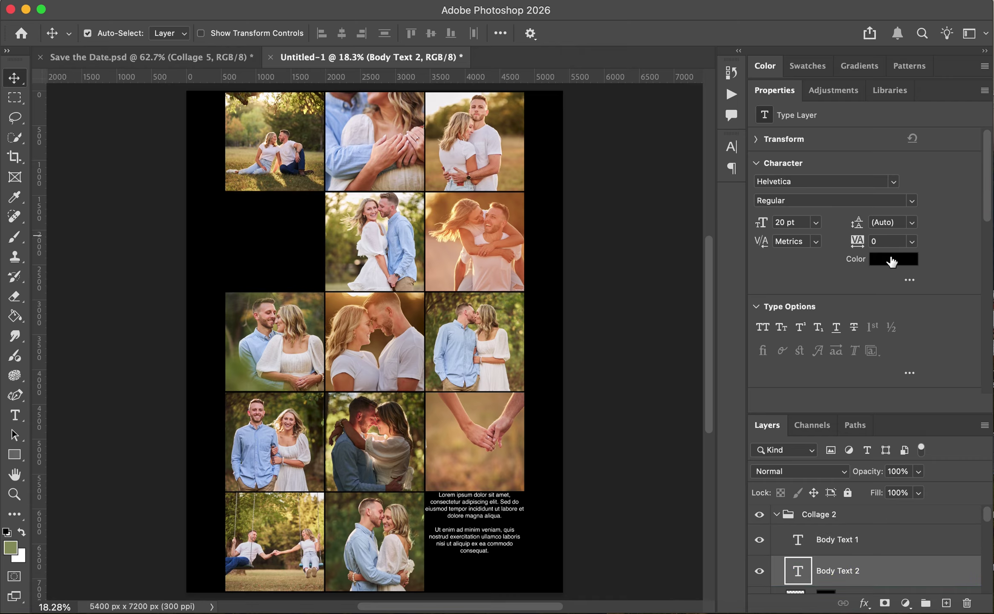
pyautogui.click(892, 259)
pyautogui.moveTo(759, 393); pyautogui.dragTo(677, 329)
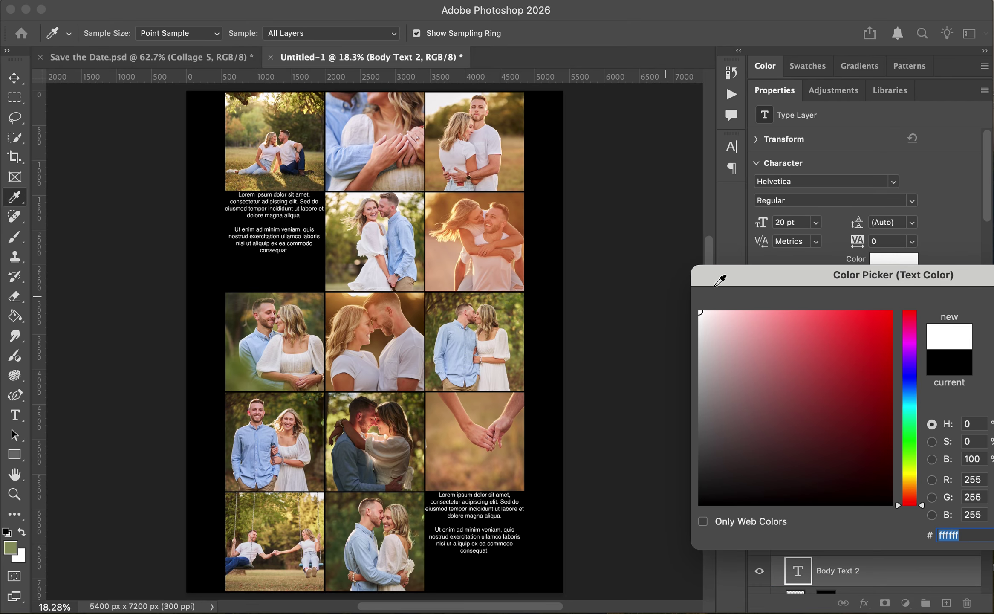
pyautogui.press('Return')
pyautogui.press('super+minus')
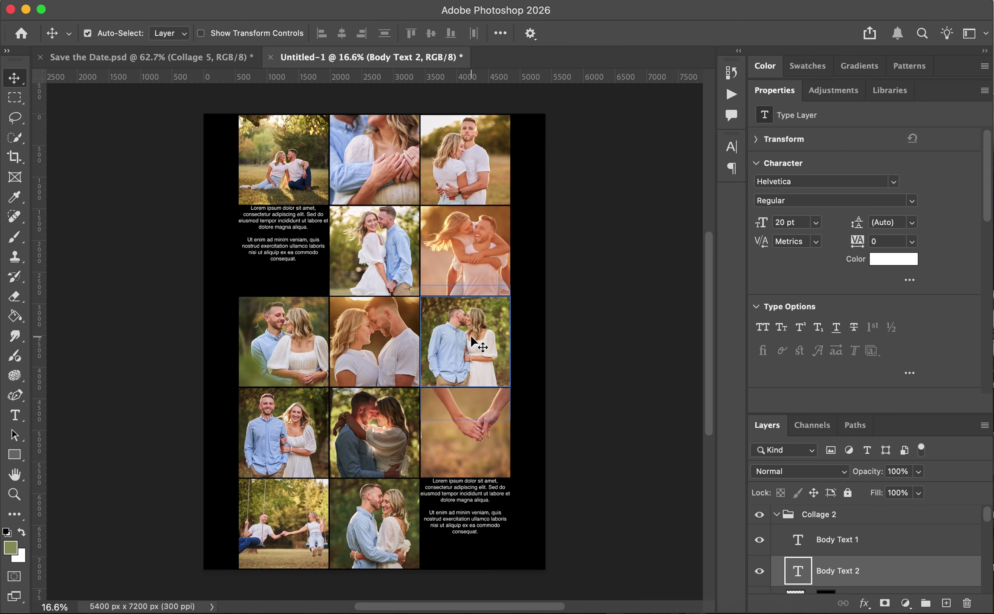
# Collapse the Collage 2 layer group, and reopen the Smart Collage Designer v2 script.
pyautogui.click(783, 97)
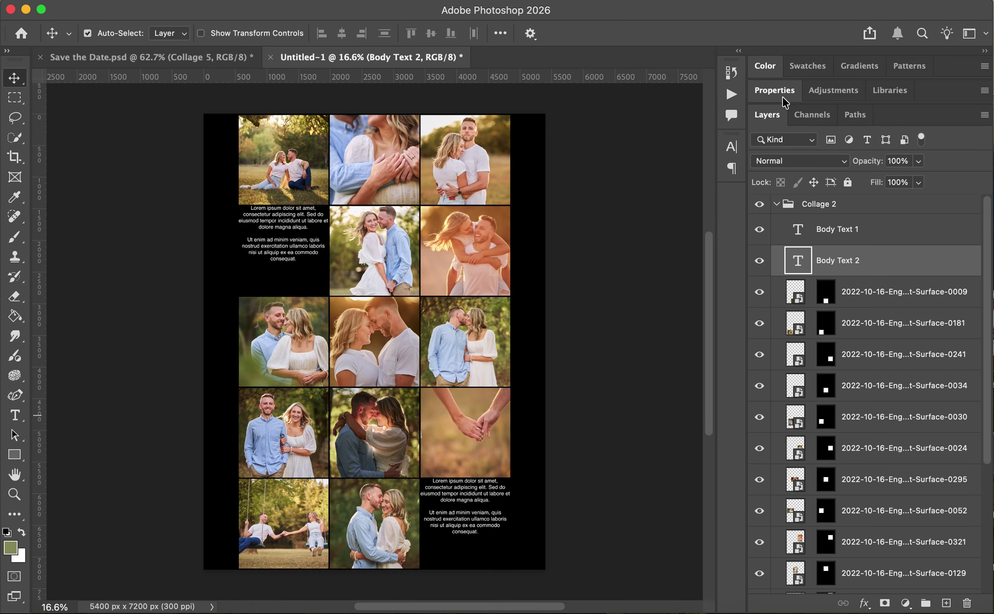
pyautogui.click(776, 204)
pyautogui.press('F5')
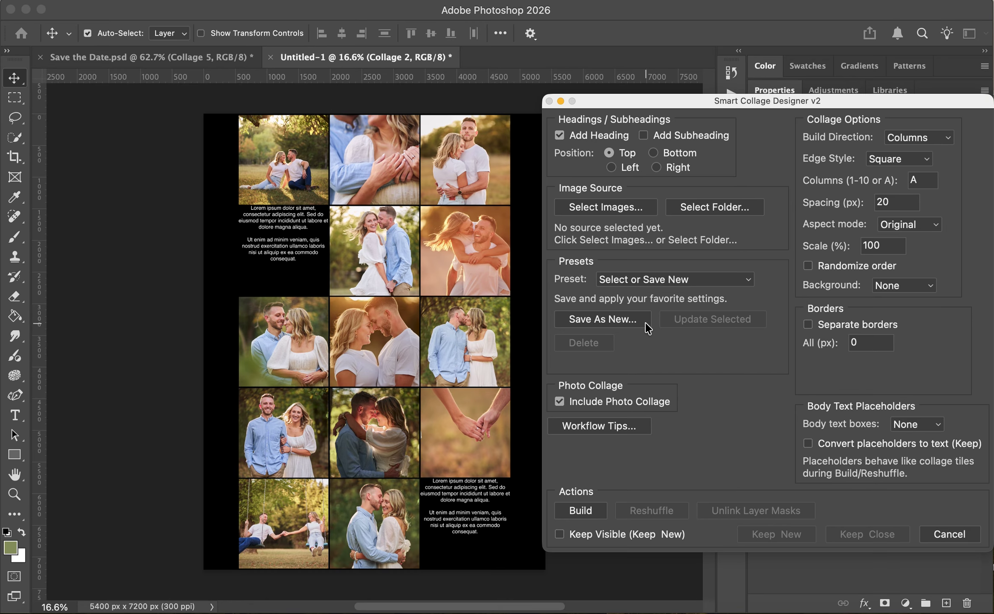